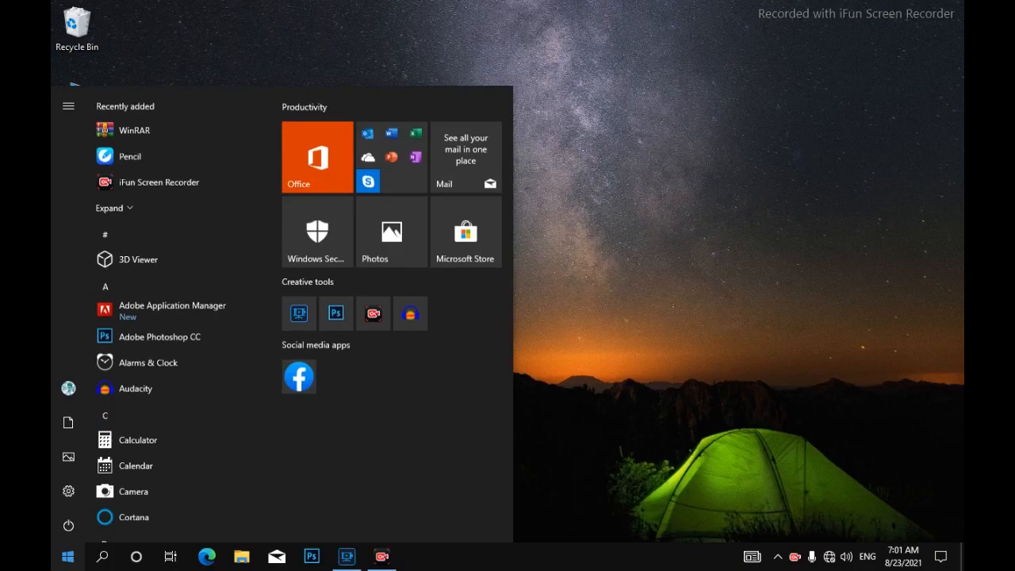
Look over the Start menu and the folders and drives in This PC on the Windows 10 desktop.
click(427, 358)
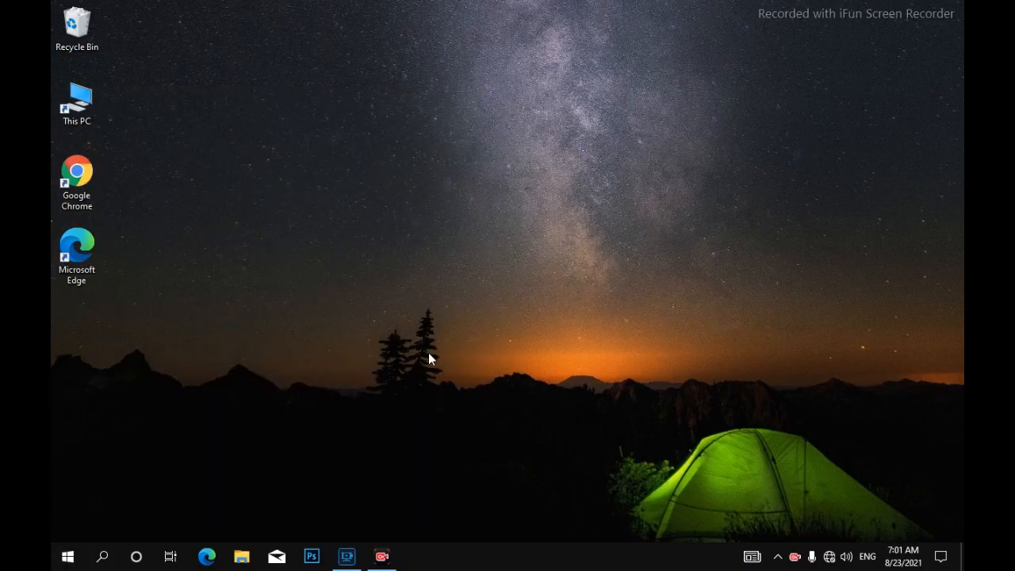
key(super)
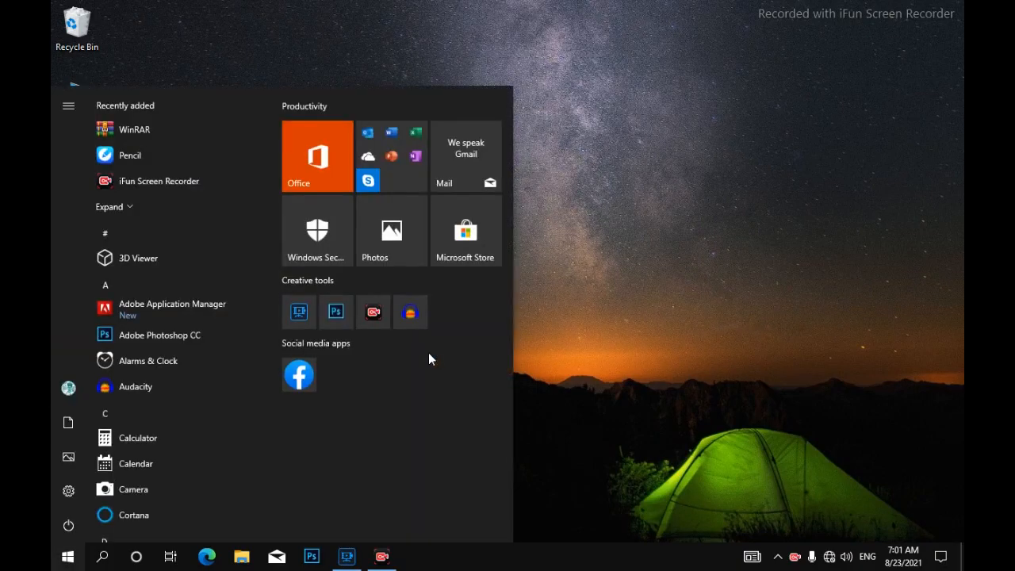
key(super)
double_click(86, 119)
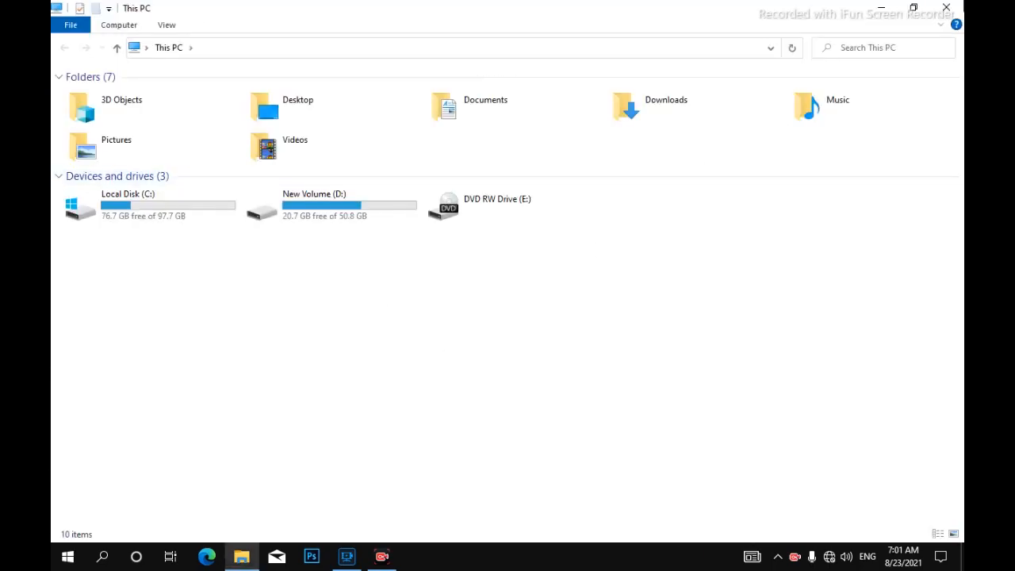
click(945, 8)
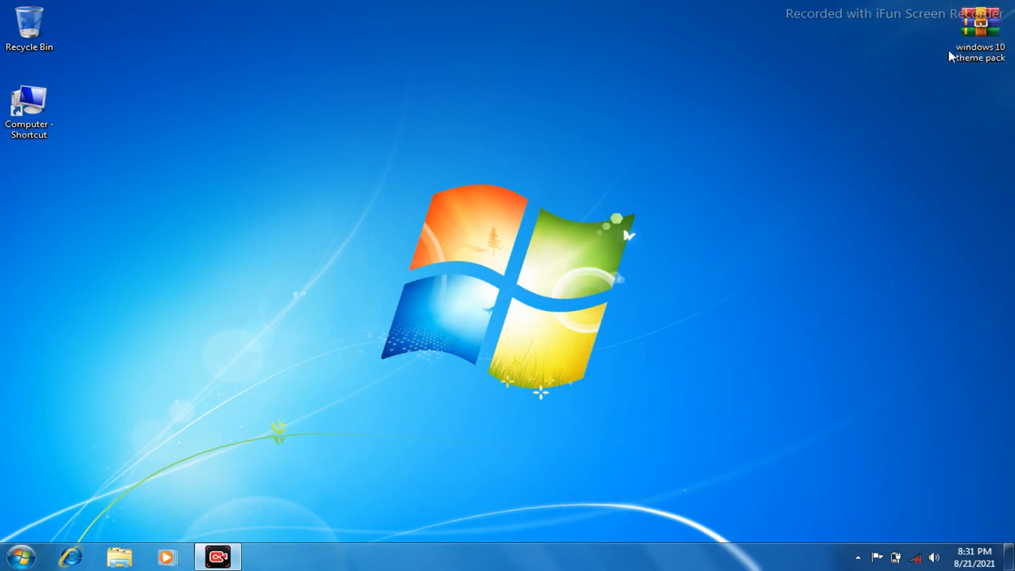
Start extracting the windows 10 theme pack archive on the desktop to the default destination folder.
drag(980, 30, 953, 62)
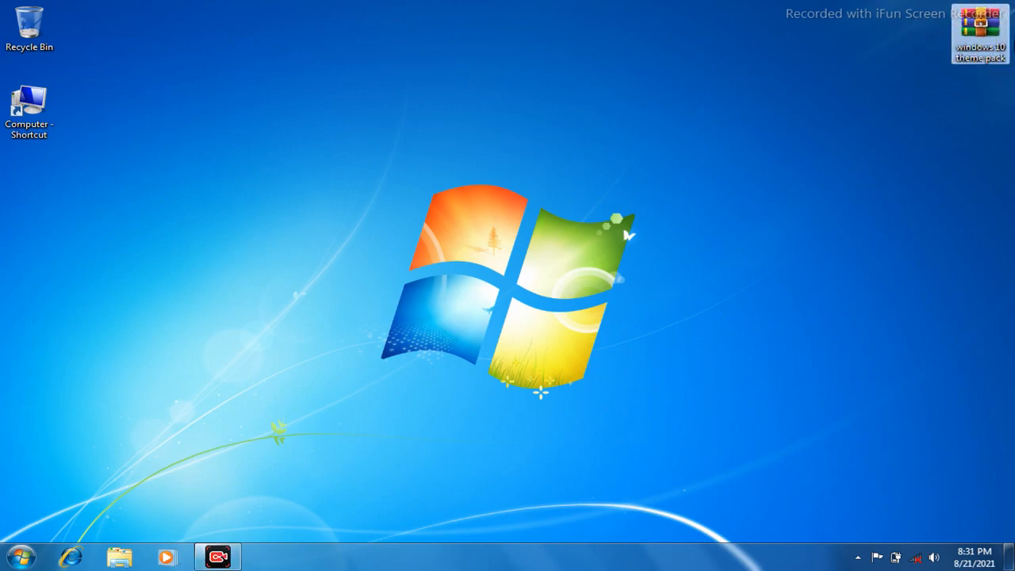
right_click(961, 46)
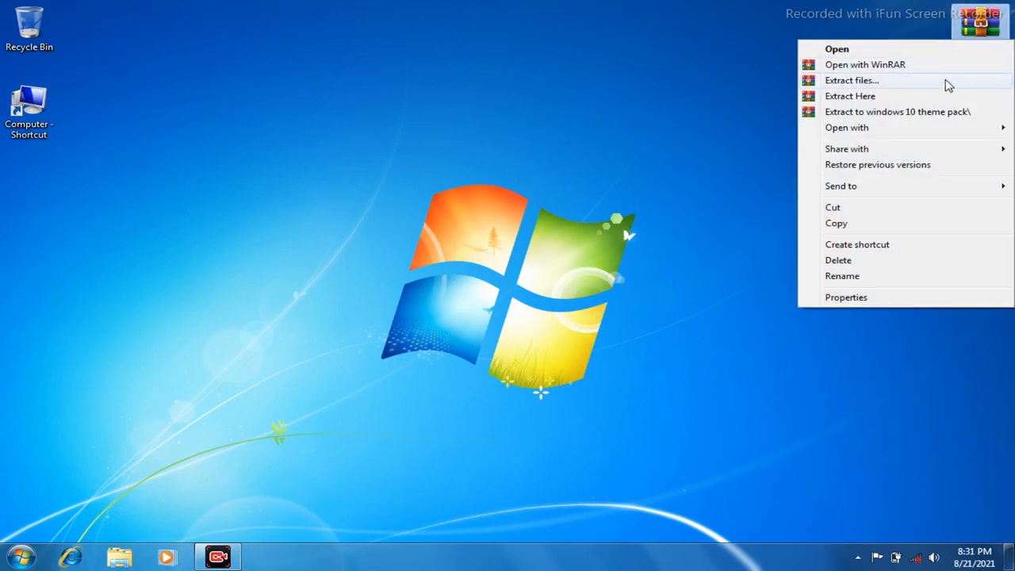
click(872, 84)
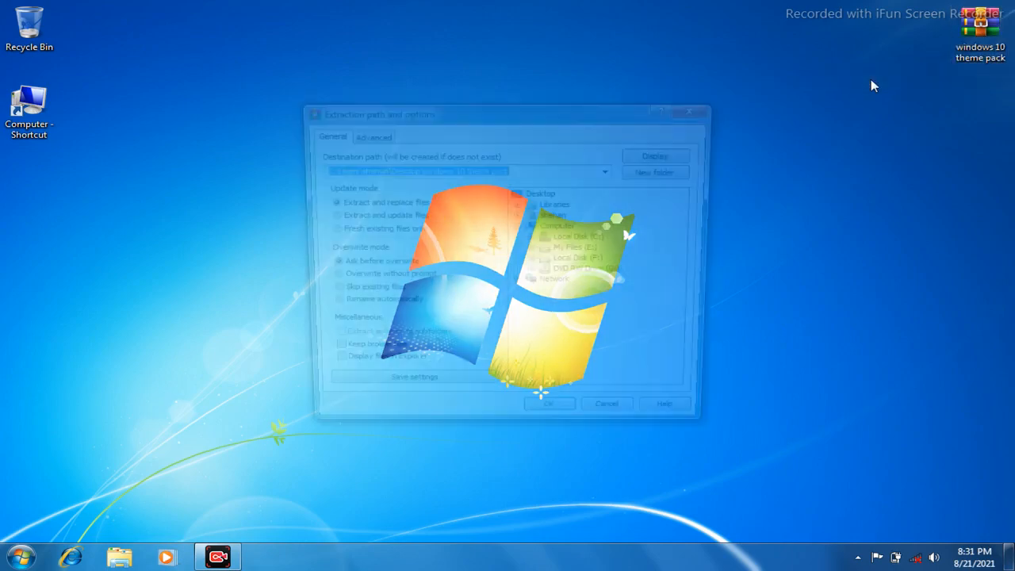
click(567, 421)
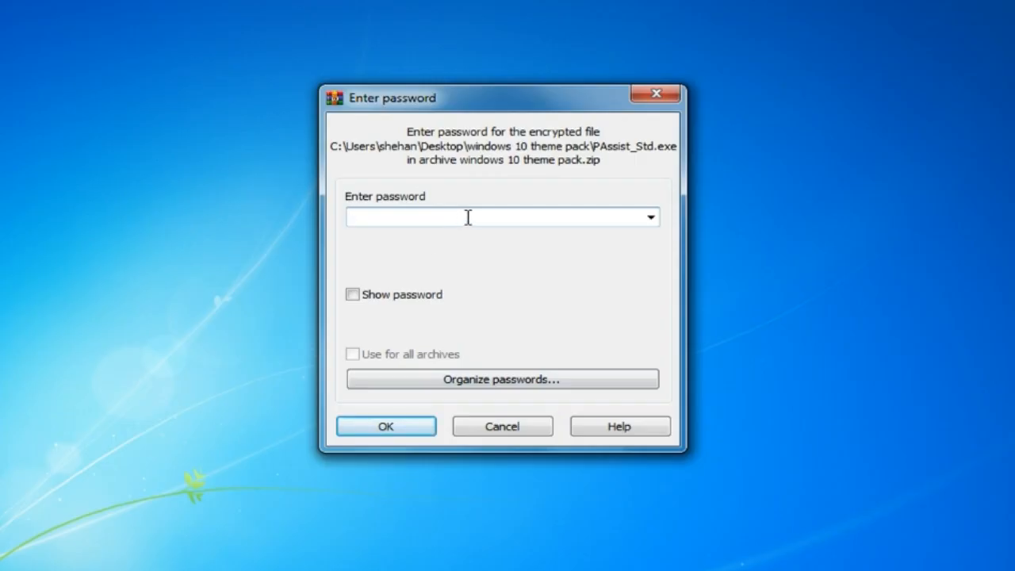
Make the password visible, enter the archive password and complete the extraction.
click(385, 298)
text(sltechdroid)
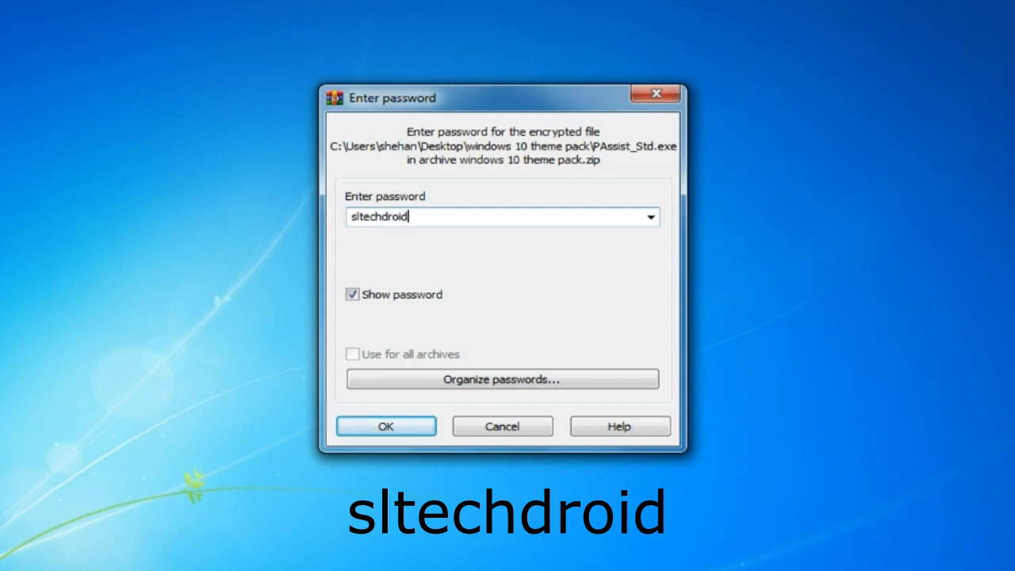
double_click(435, 218)
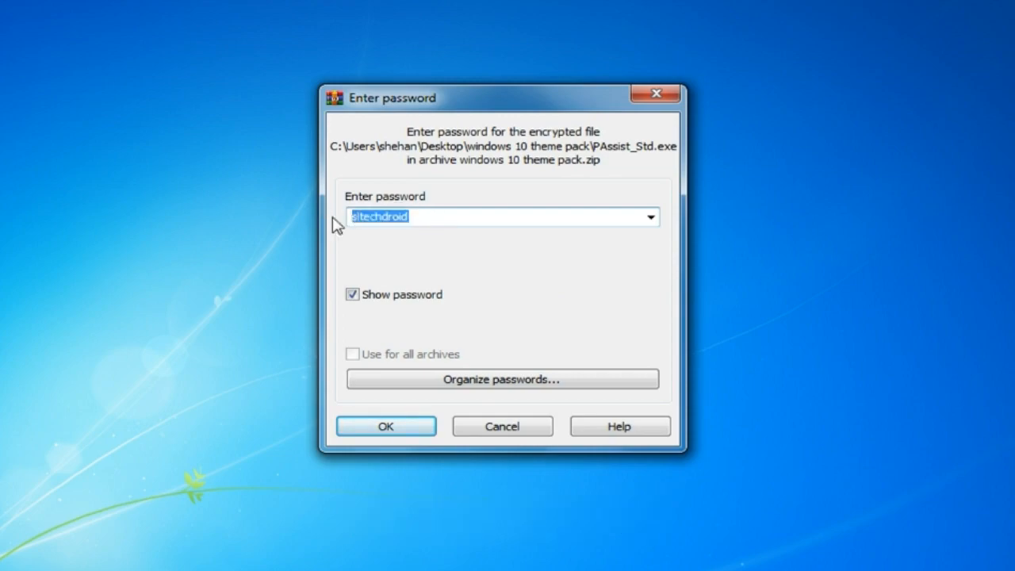
click(386, 222)
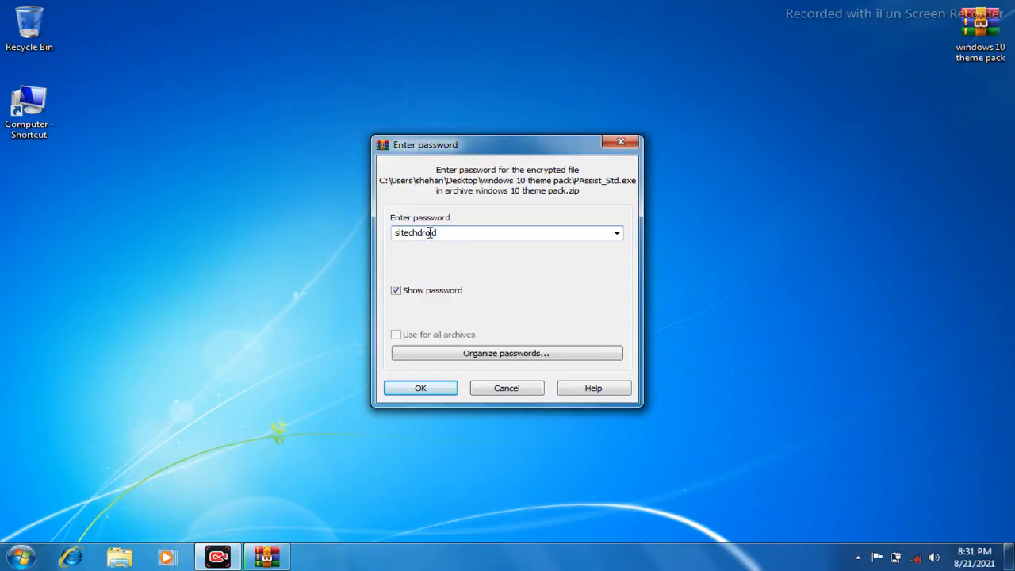
click(419, 385)
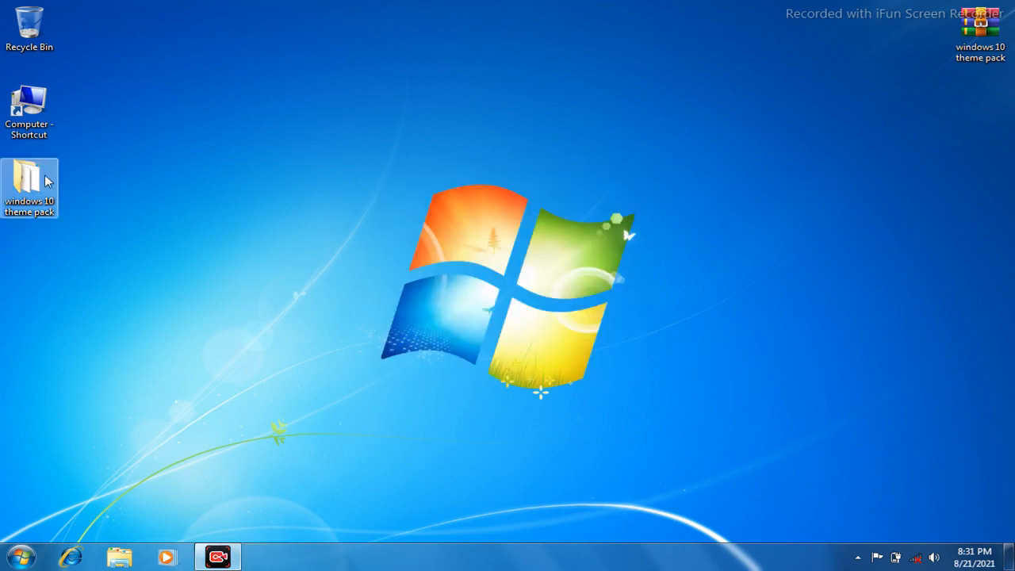
Open the UniversalThemePatcher folder inside the extracted windows 10 theme pack folder.
double_click(35, 204)
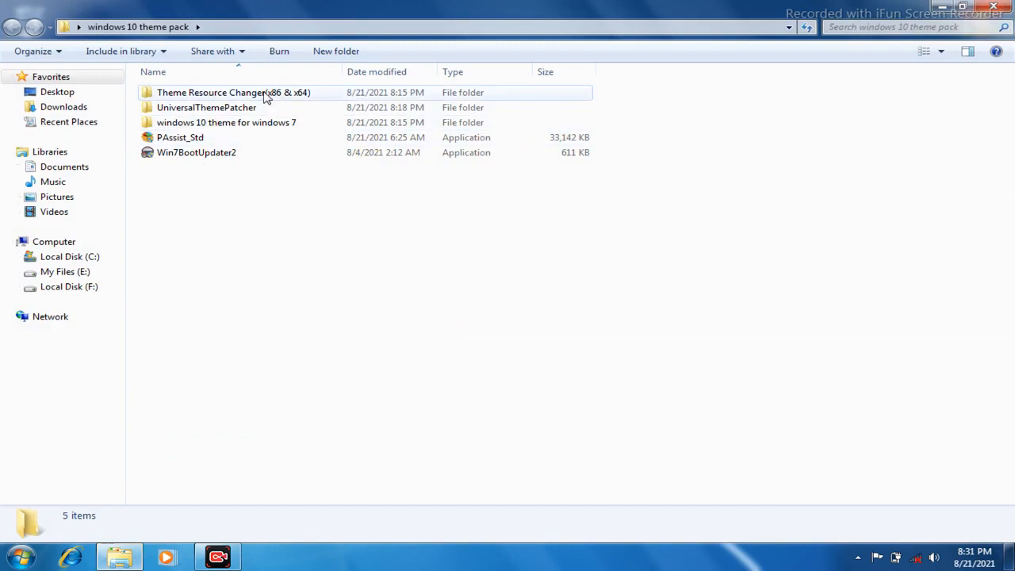
click(241, 112)
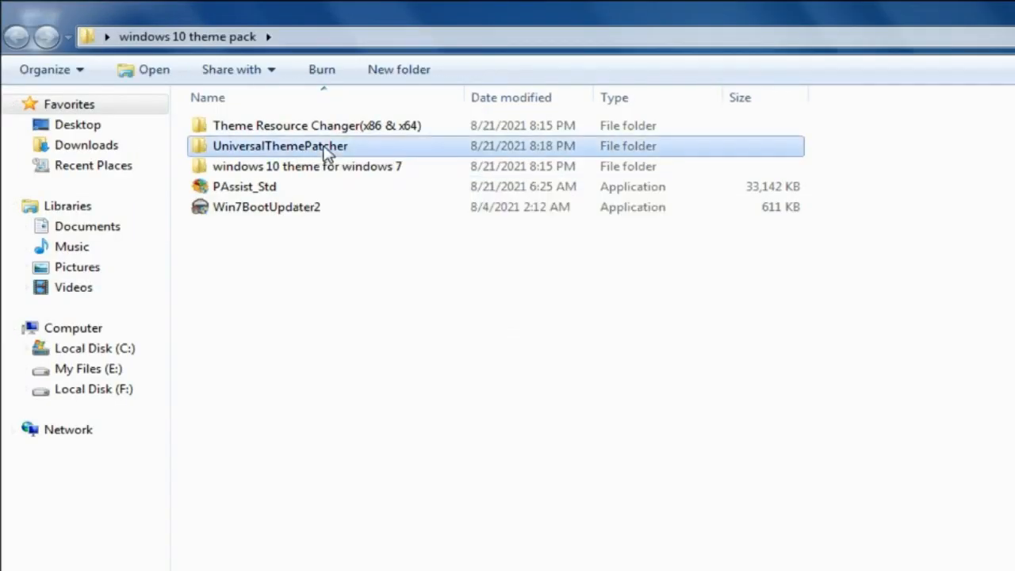
double_click(325, 153)
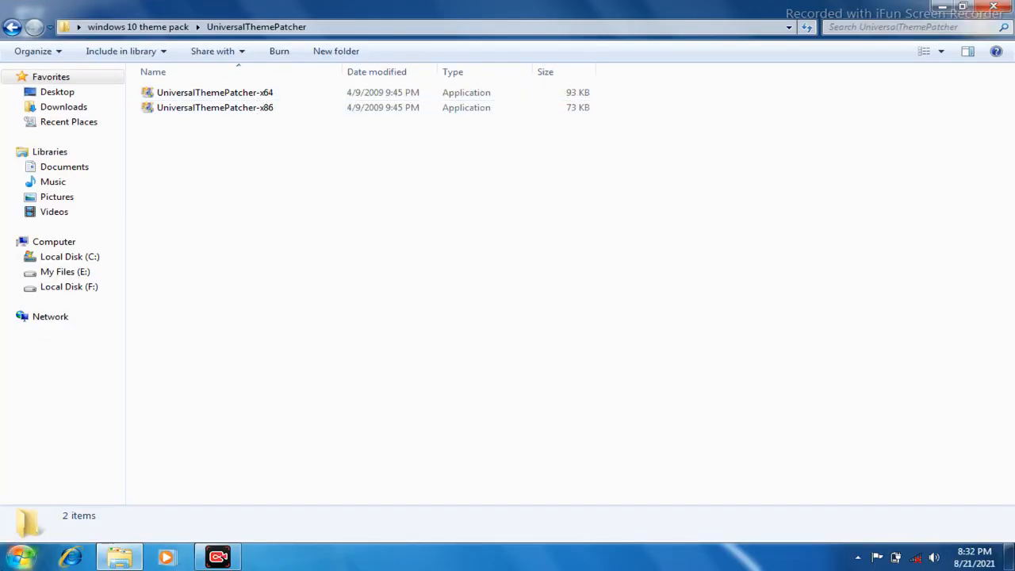
Check the computer's system type in its system properties, and close them.
click(21, 557)
right_click(237, 372)
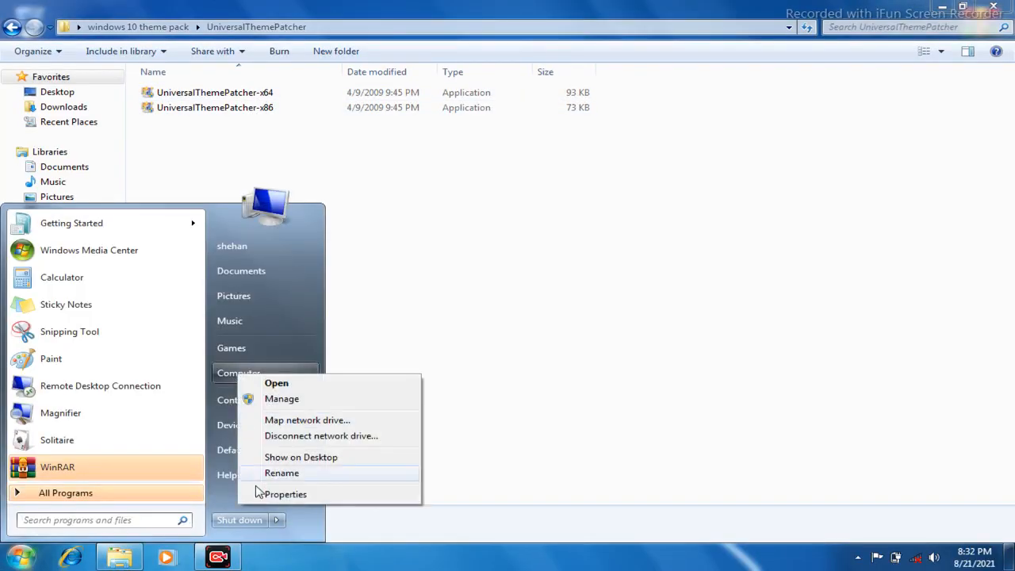
click(259, 496)
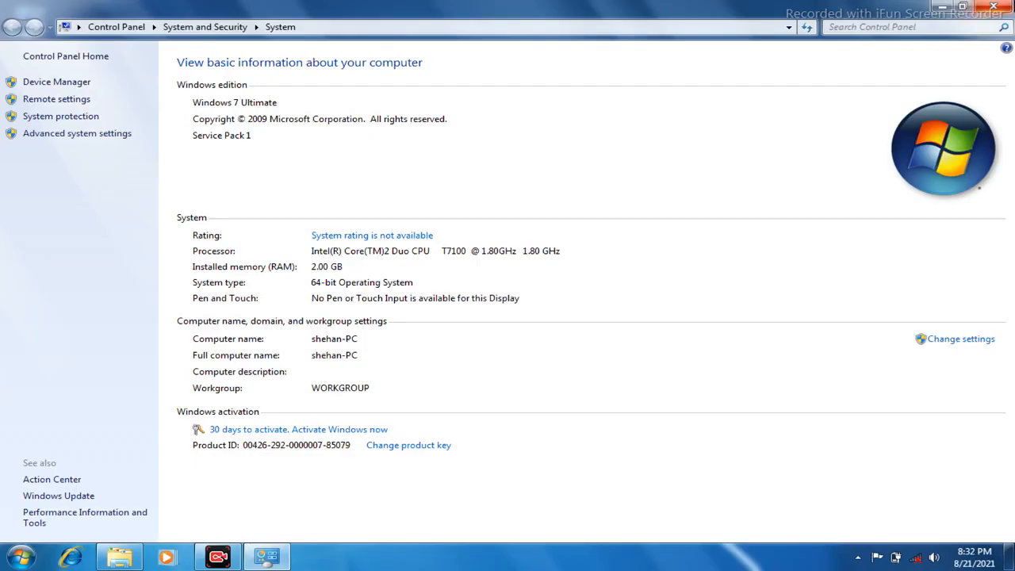
click(993, 7)
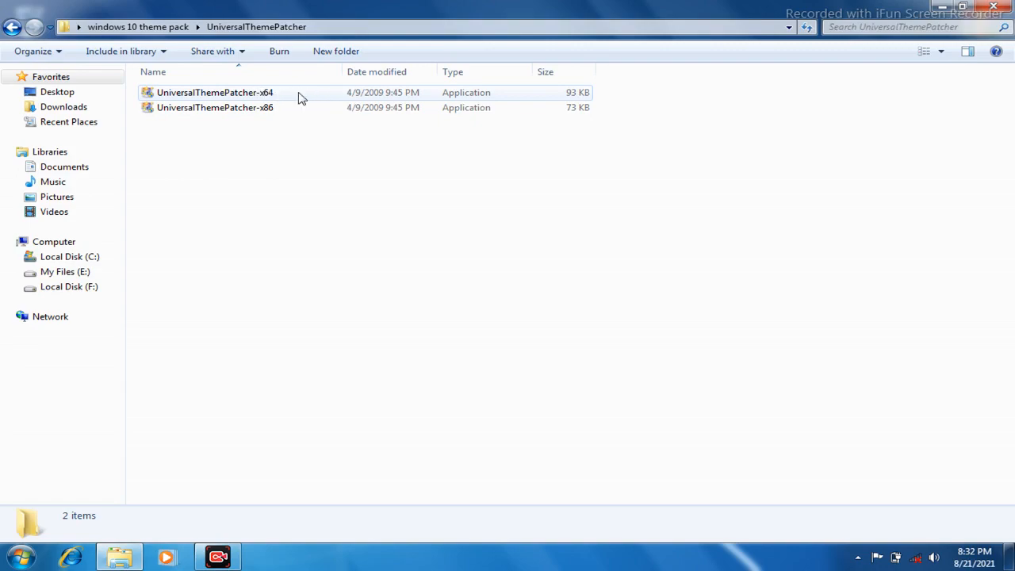
Run UniversalThemePatcher-x64 in English, continue to the patch details and clear the folder window from the desktop.
double_click(258, 93)
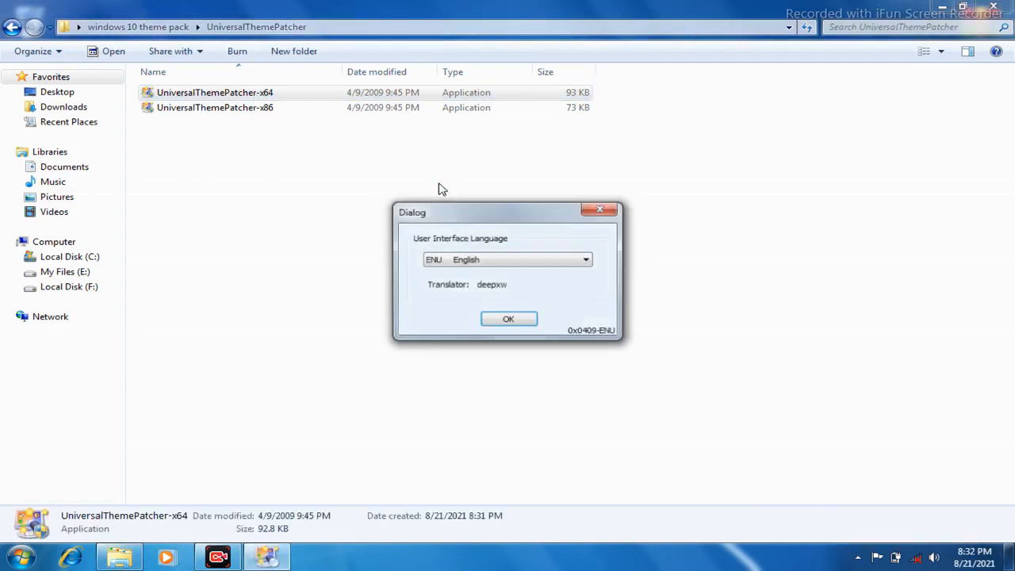
click(494, 321)
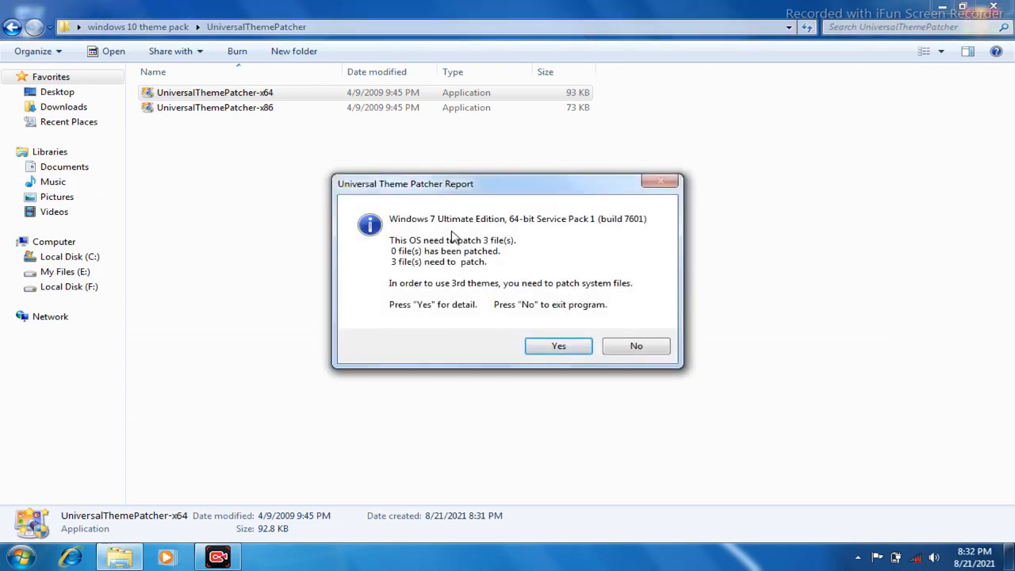
click(566, 351)
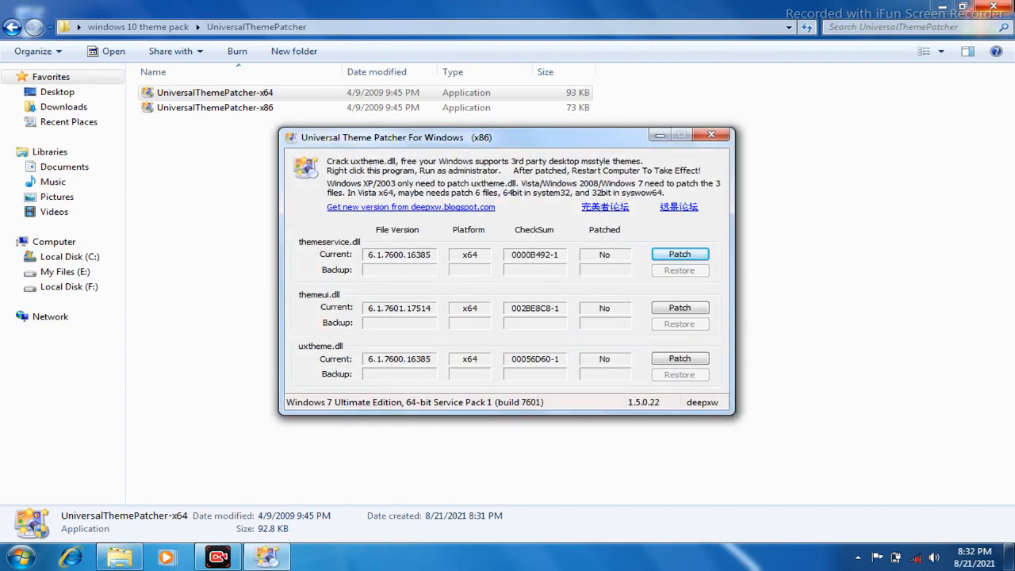
click(993, 7)
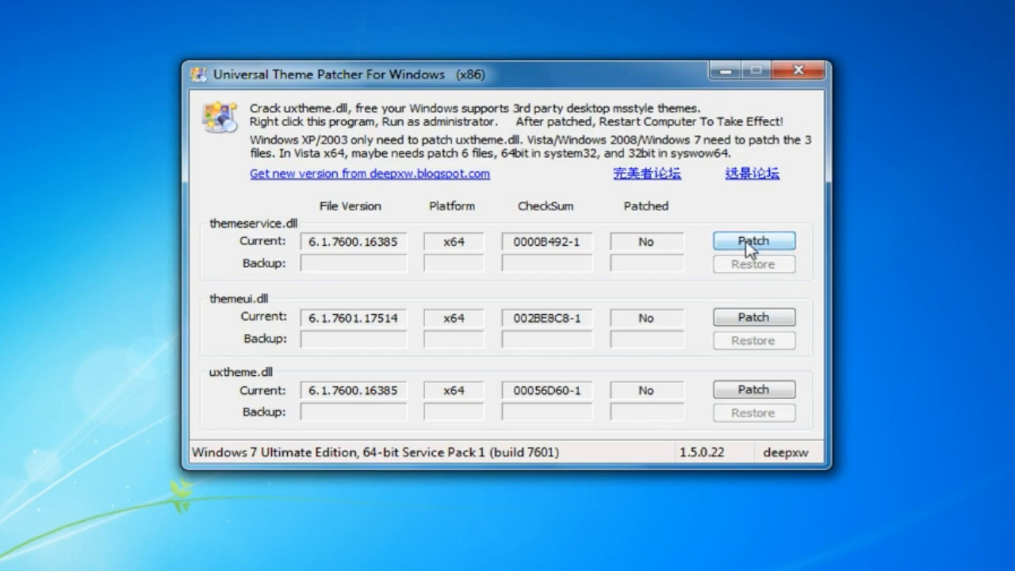
Patch the themeservice.dll, themeui.dll and uxtheme.dll system files.
click(746, 244)
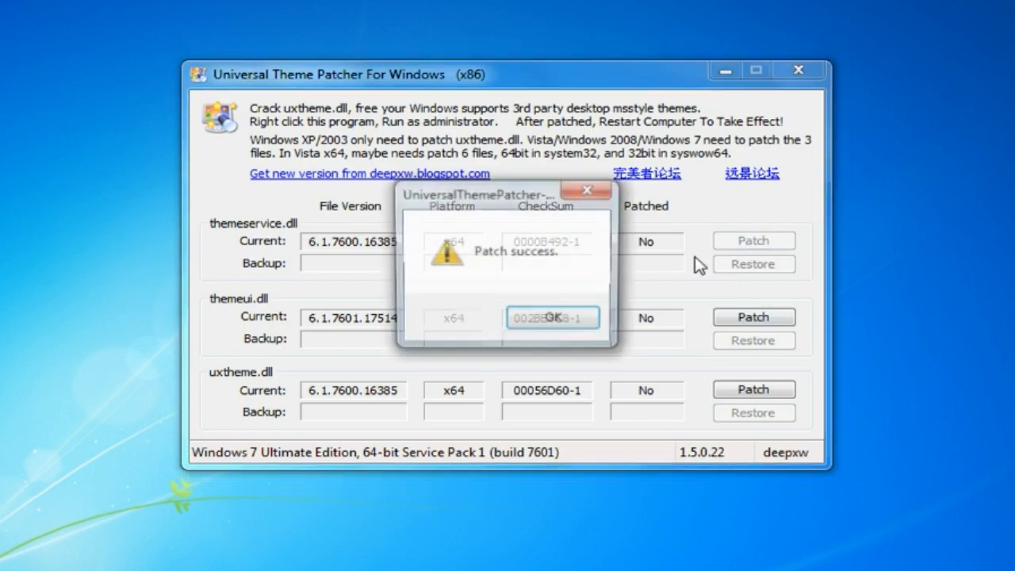
click(554, 320)
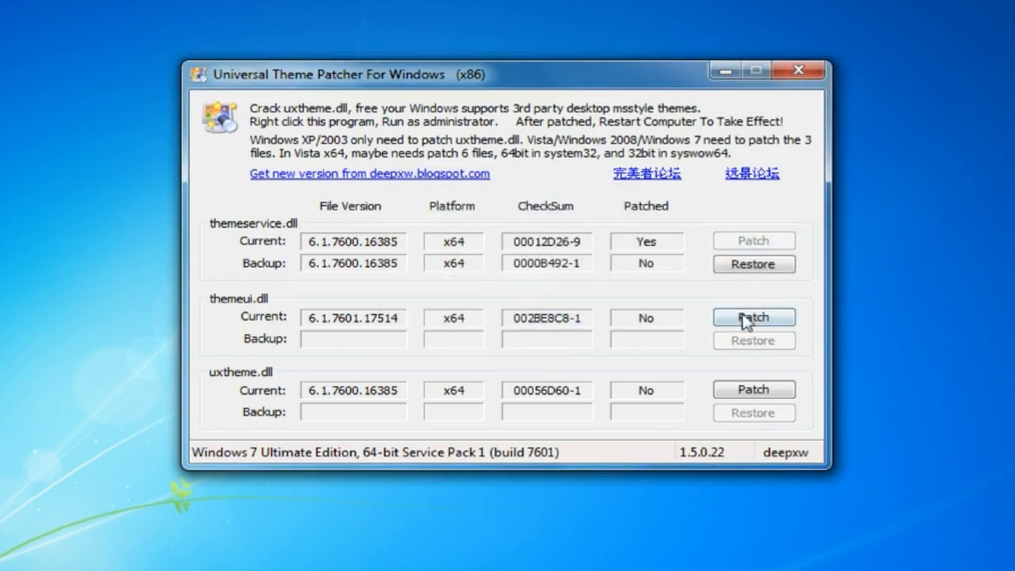
click(746, 317)
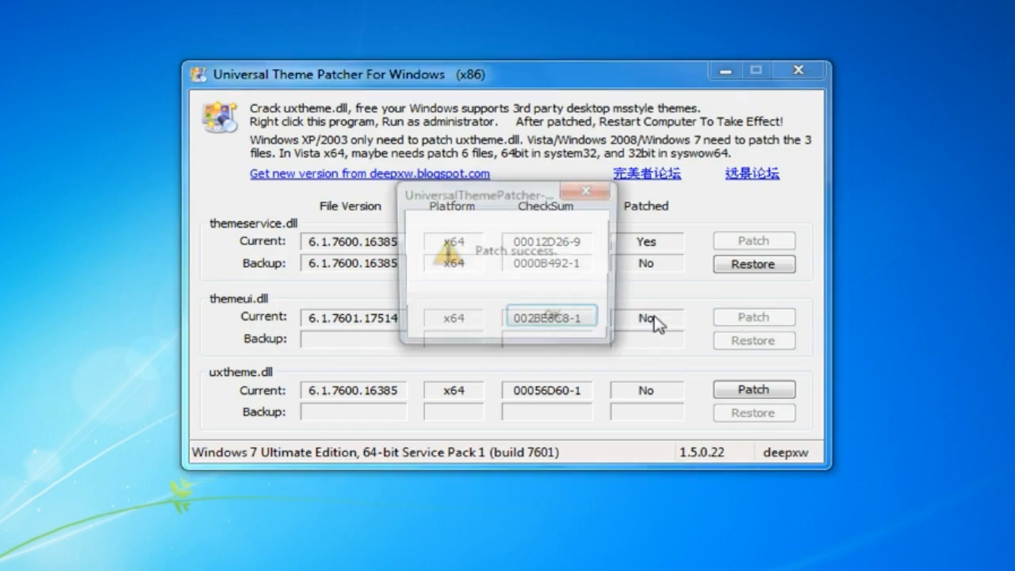
click(555, 319)
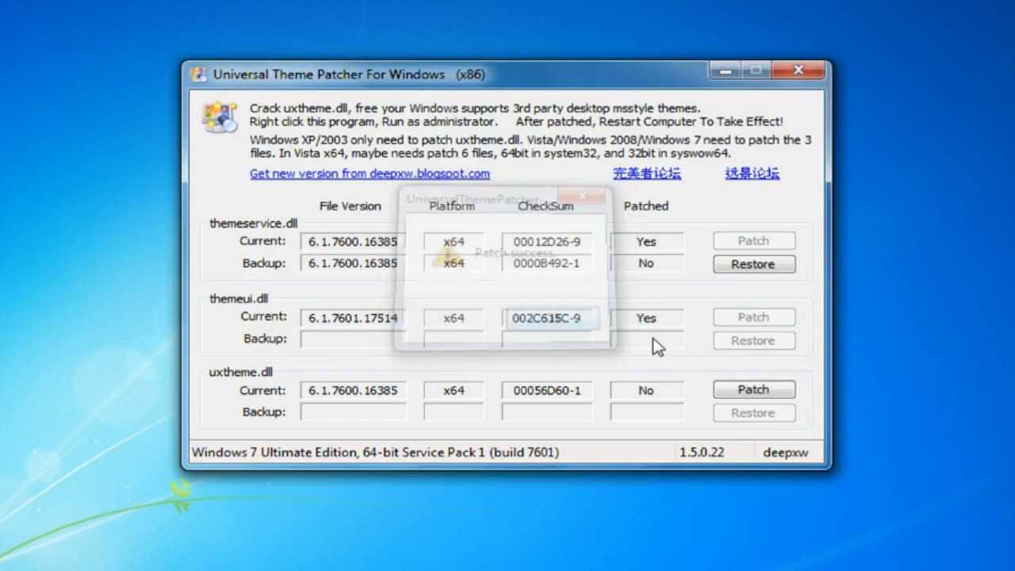
click(753, 390)
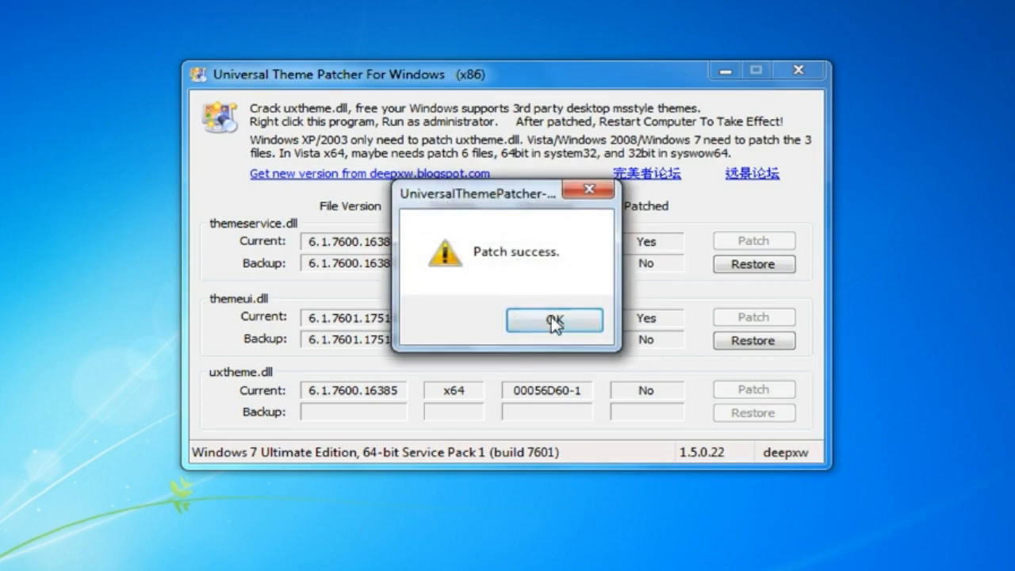
click(564, 320)
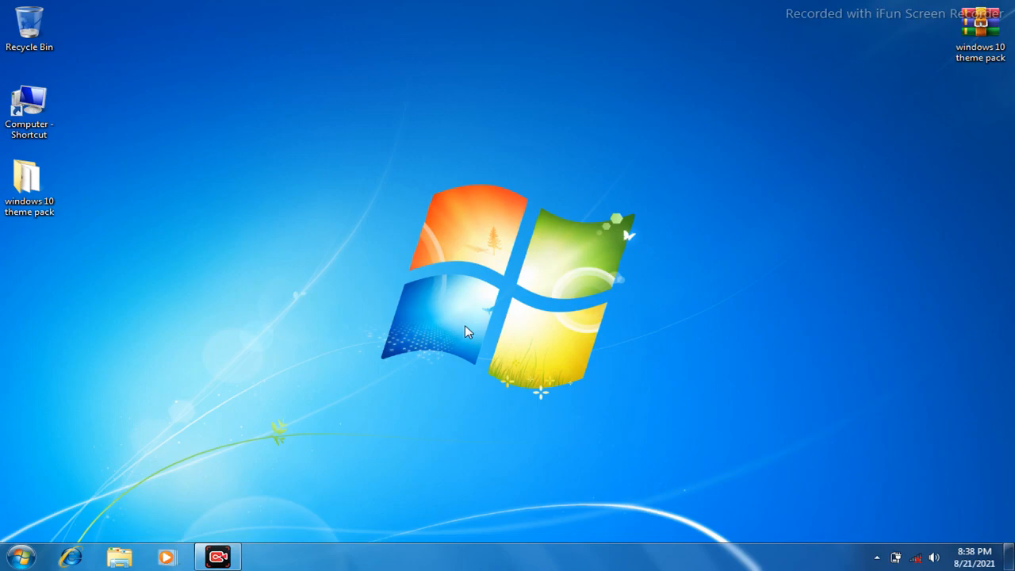
Open the Theme Resource Changer(x86 & x64) folder inside the windows 10 theme pack folder.
double_click(38, 190)
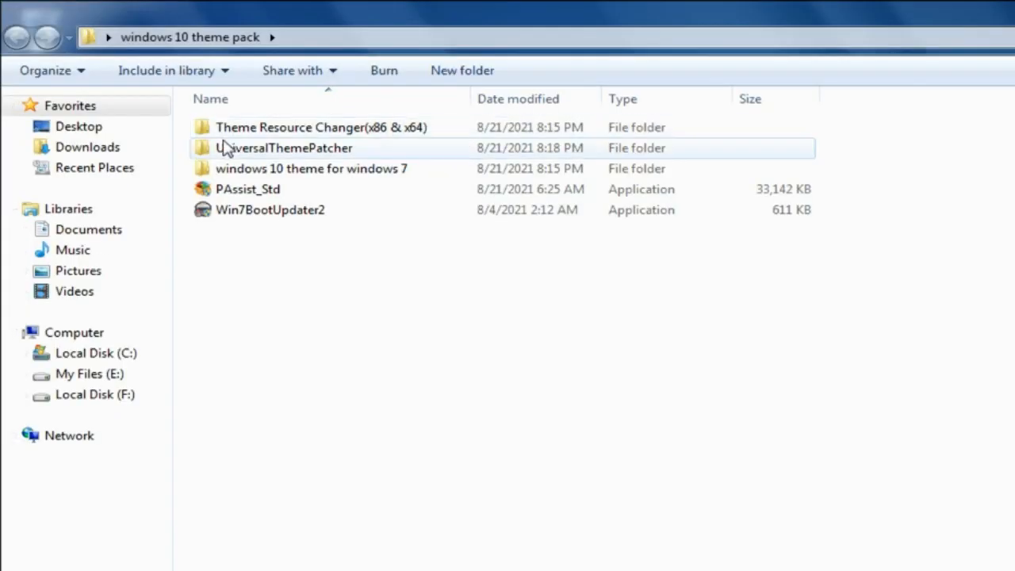
double_click(428, 129)
drag(379, 284, 419, 125)
click(409, 168)
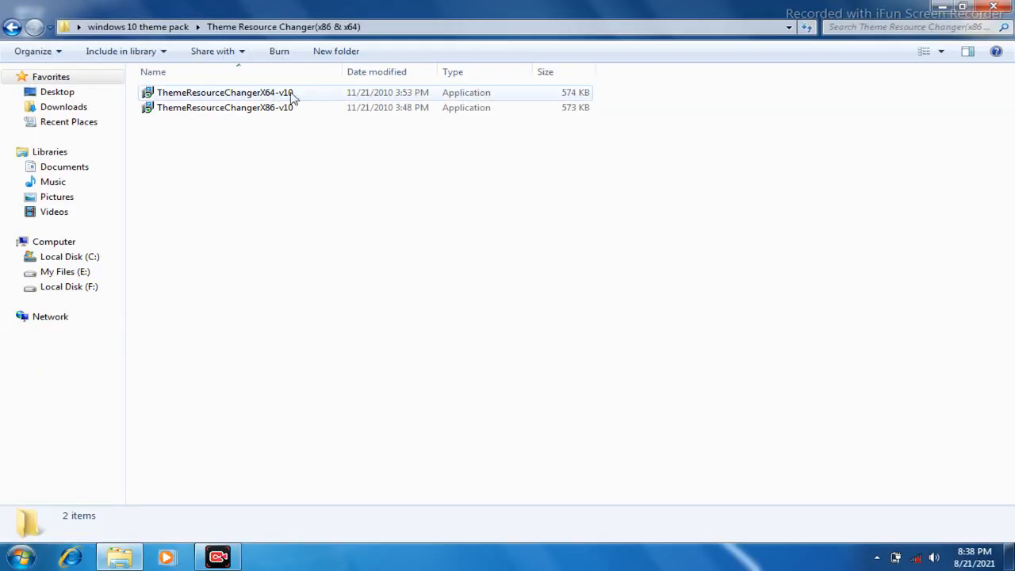
Install Theme Resource Changer X64 v1.0 in its default folder, accepting the terms, and close the folder window and the finished installer.
click(306, 98)
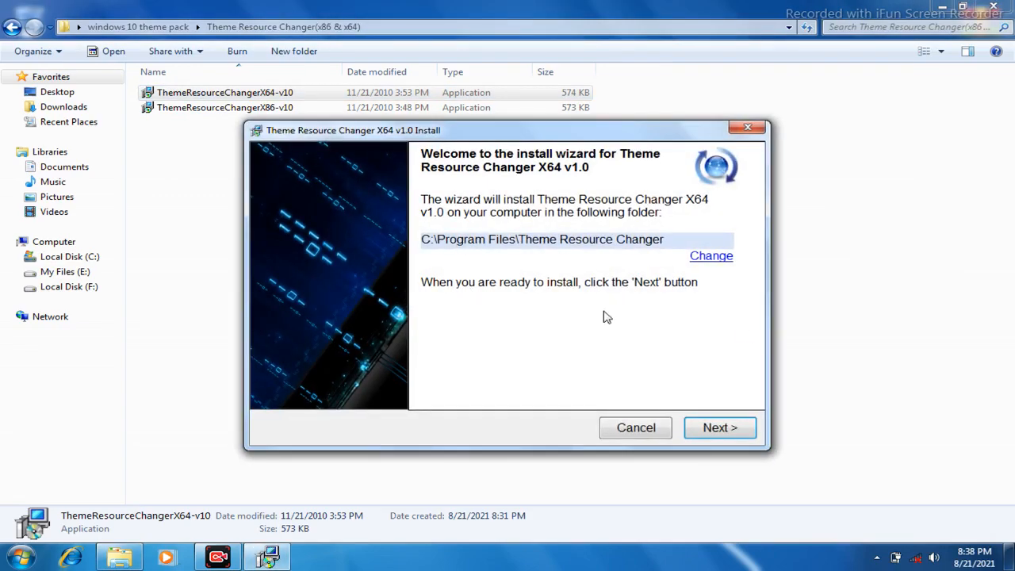
click(720, 429)
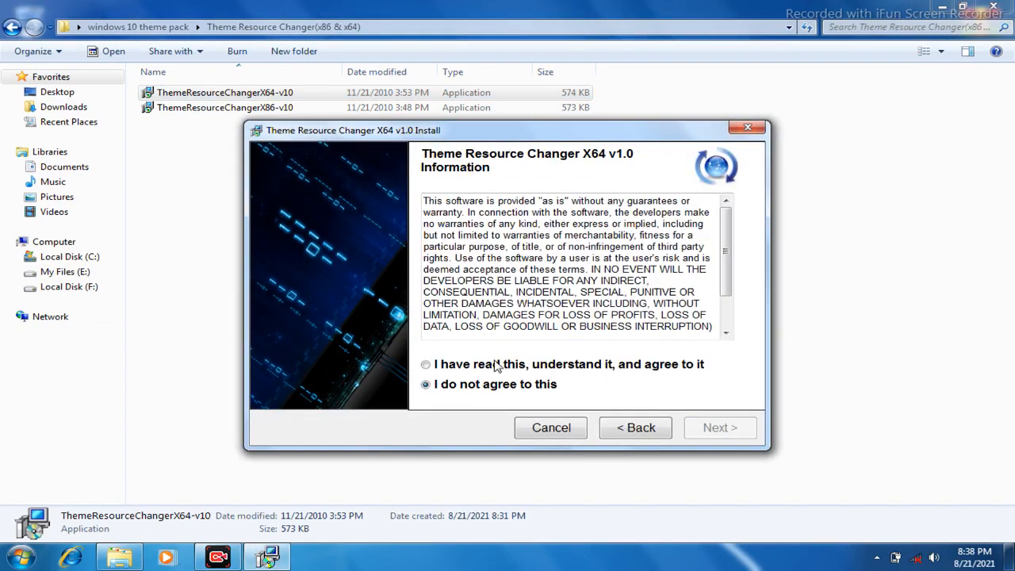
click(425, 365)
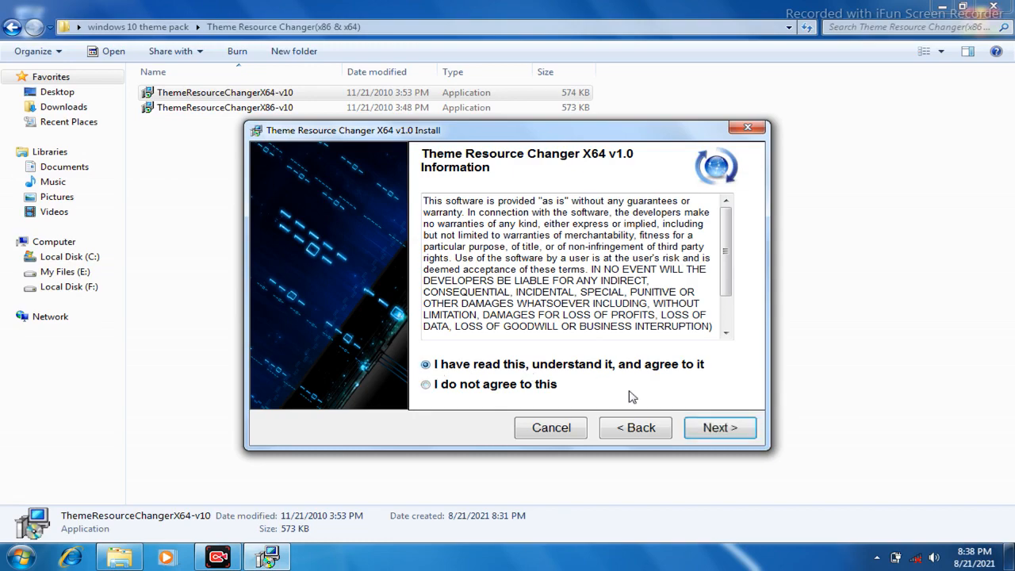
click(711, 431)
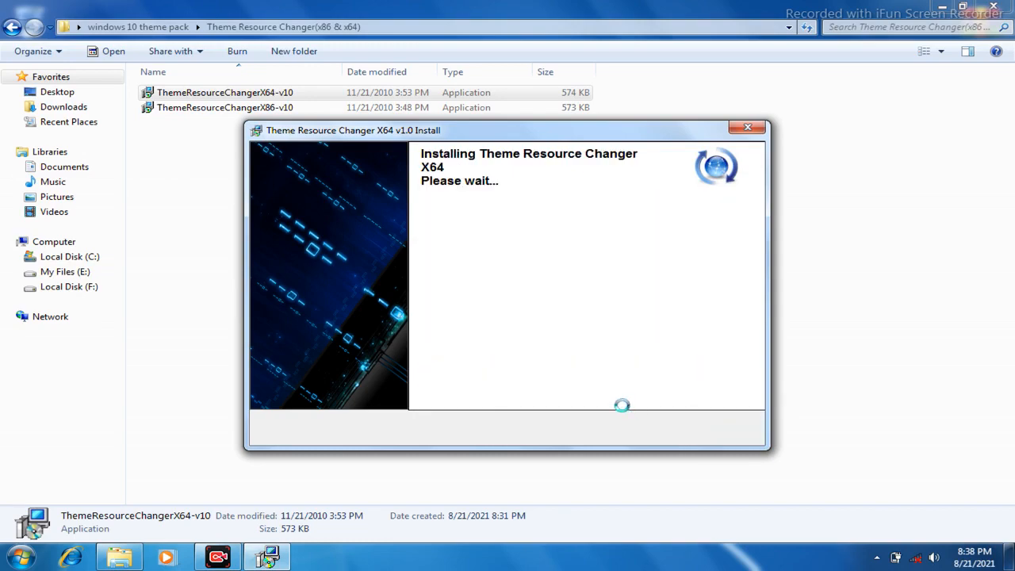
click(942, 6)
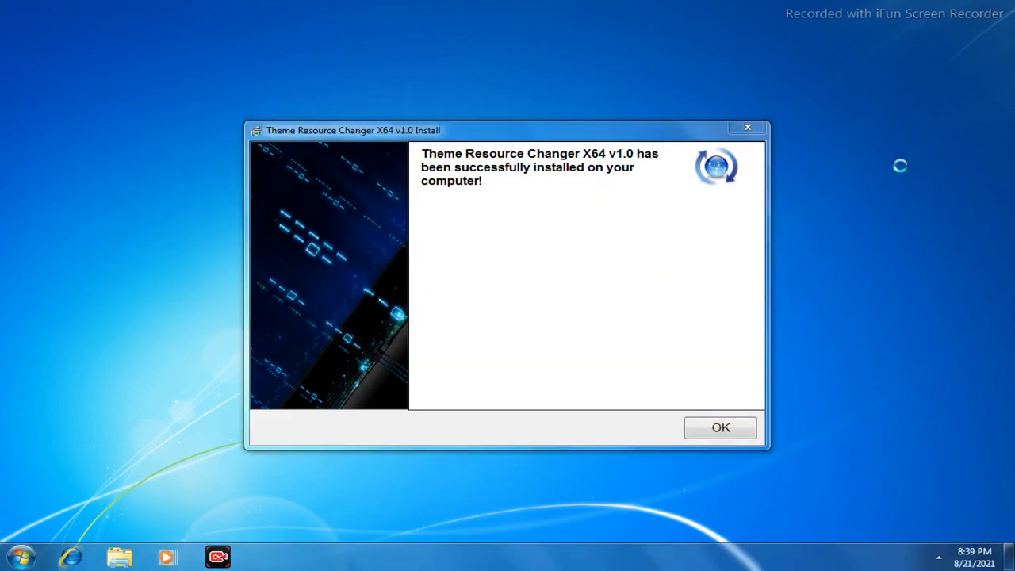
click(726, 433)
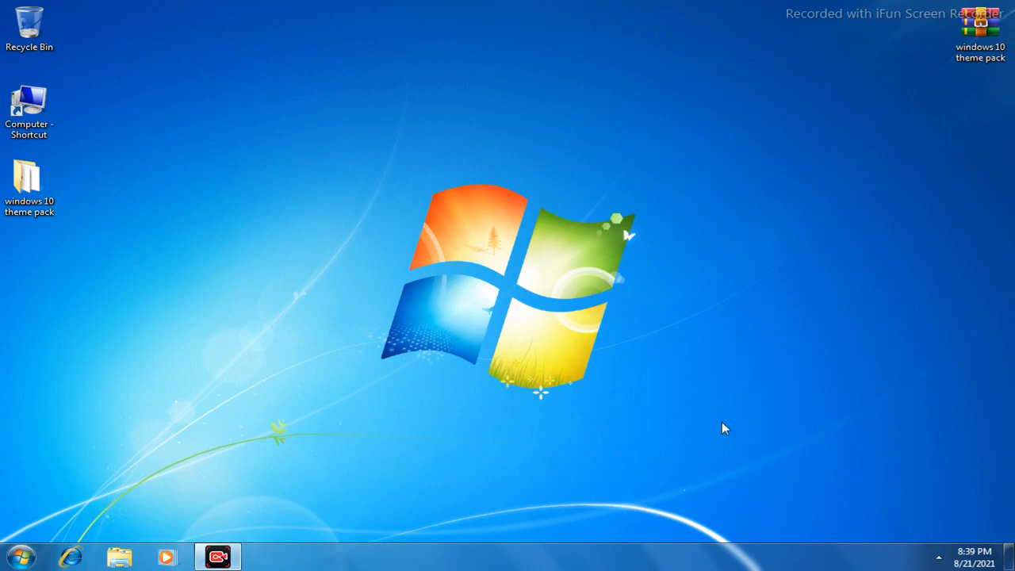
Copy the Windows 10 folder and all theme files from Windows_10_Themes inside the theme pack's windows 10 theme for windows 7 folder.
click(29, 182)
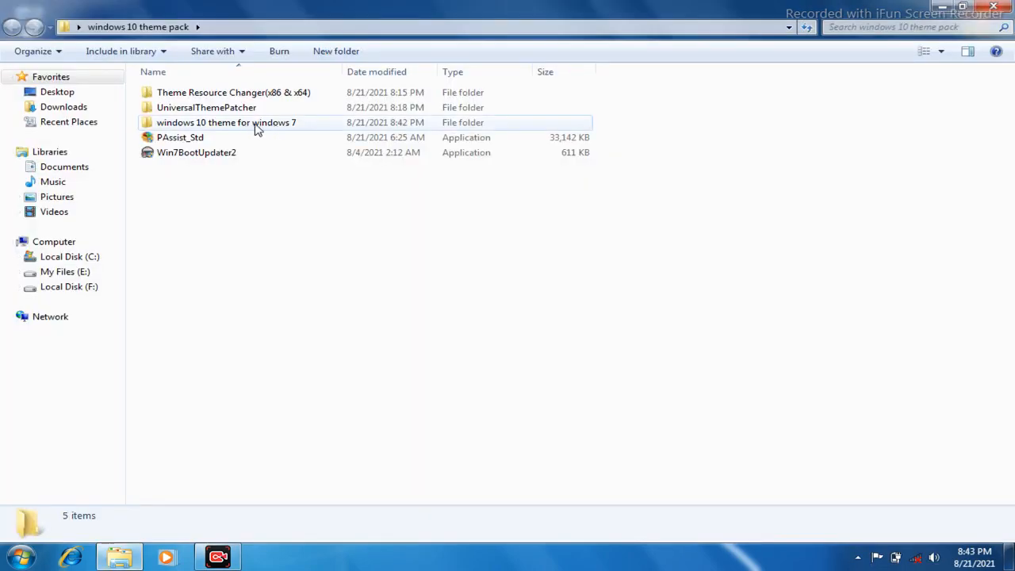
double_click(303, 130)
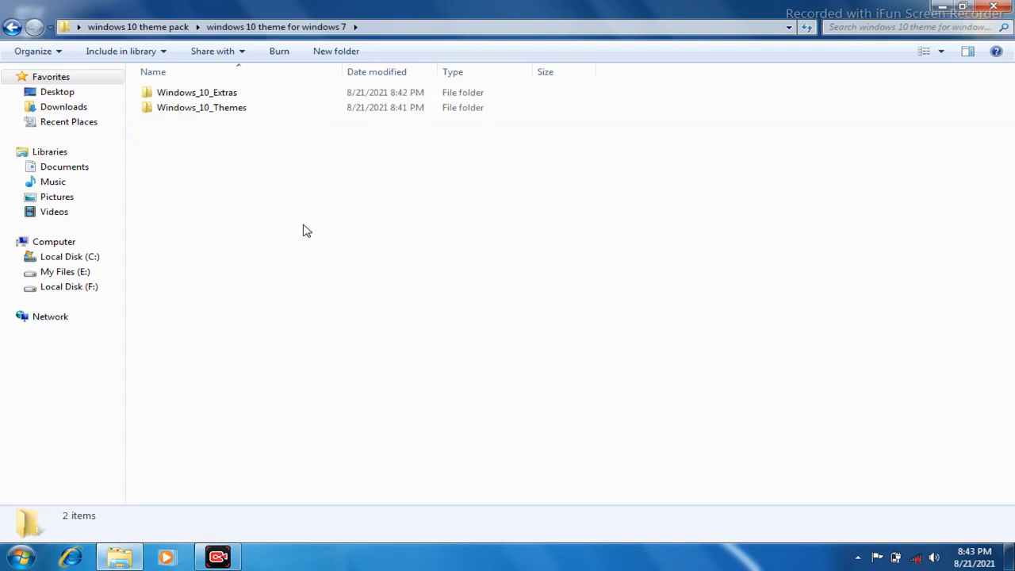
double_click(278, 112)
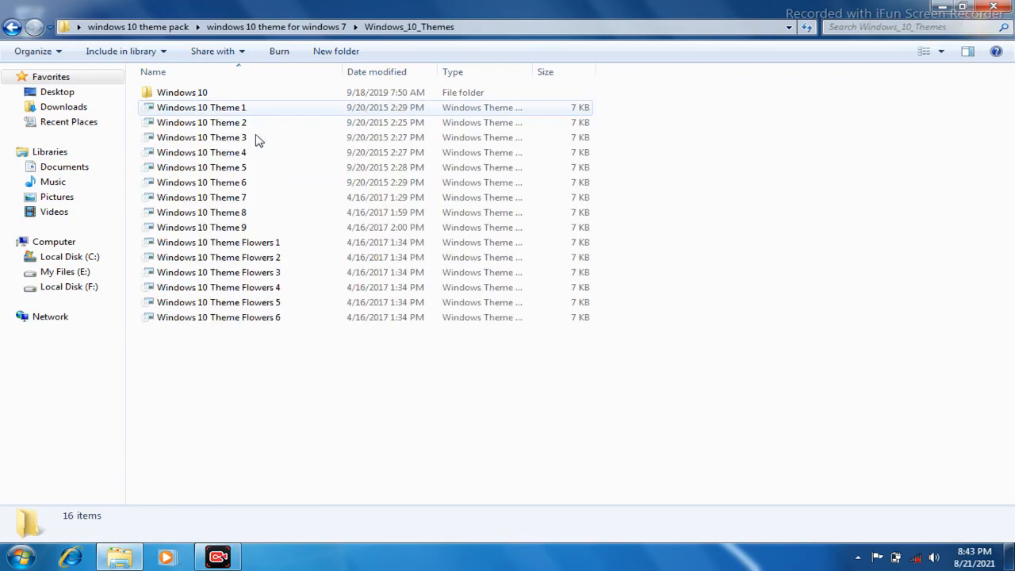
drag(356, 436, 490, 82)
click(337, 420)
drag(329, 432, 397, 87)
right_click(379, 151)
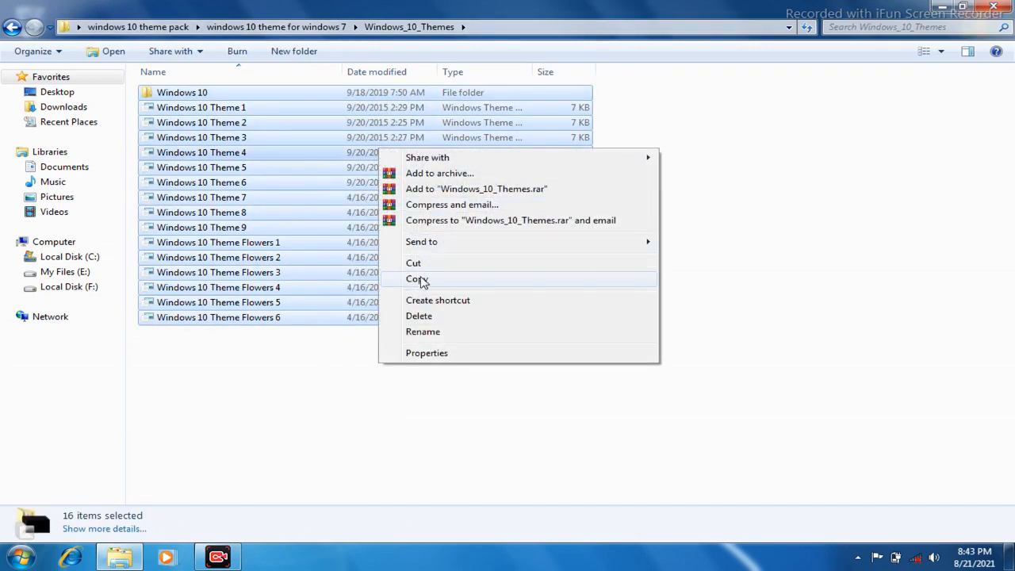
click(417, 279)
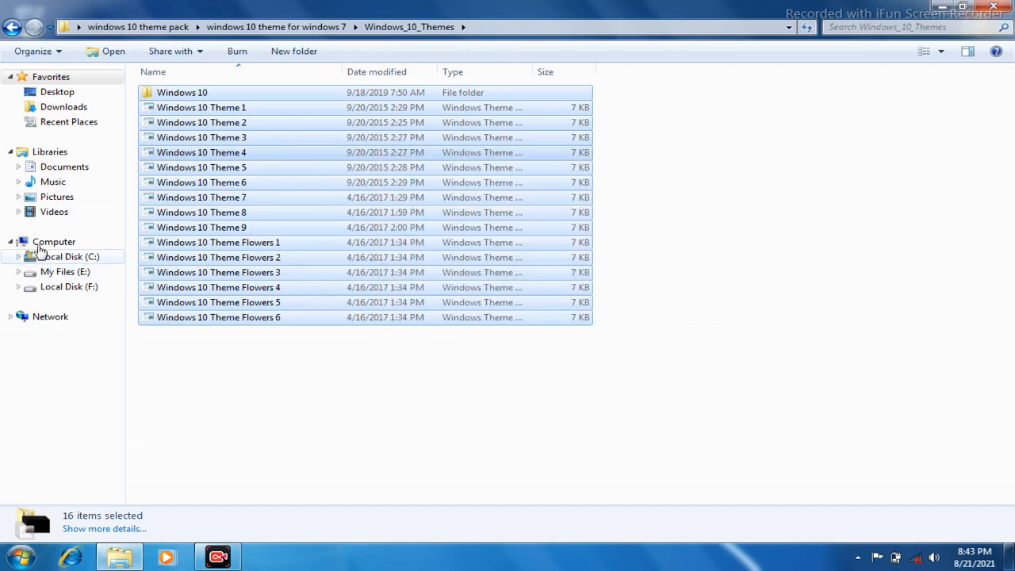
Paste the copied theme files into C:\Windows\Resources\Themes, then close the folder window and refresh the desktop.
click(53, 242)
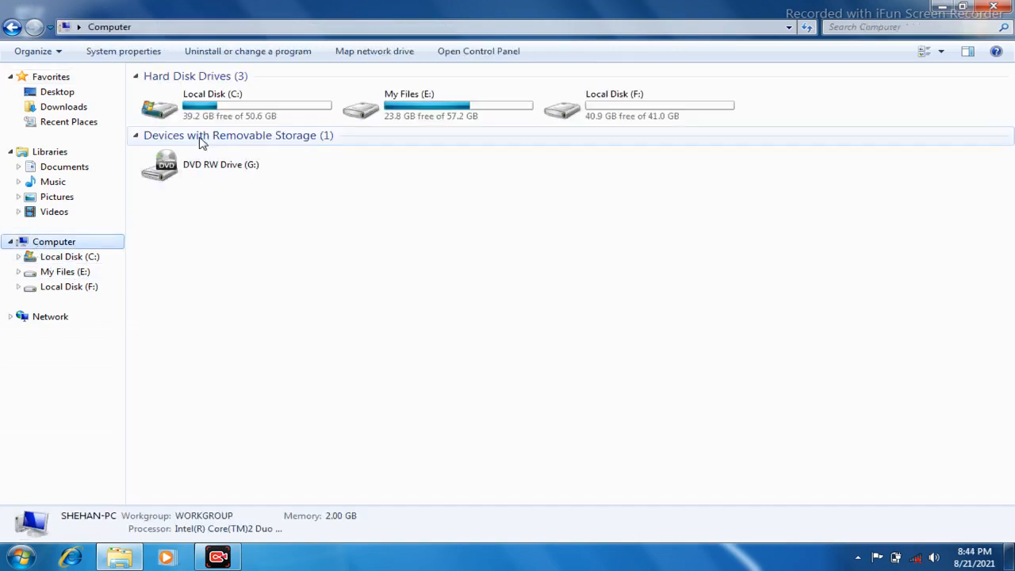
double_click(241, 113)
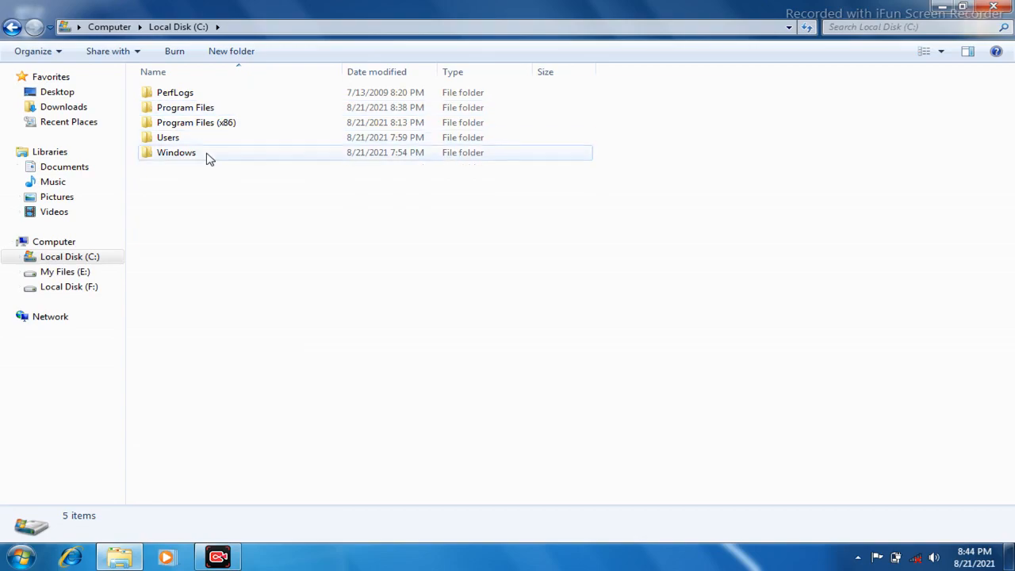
double_click(227, 159)
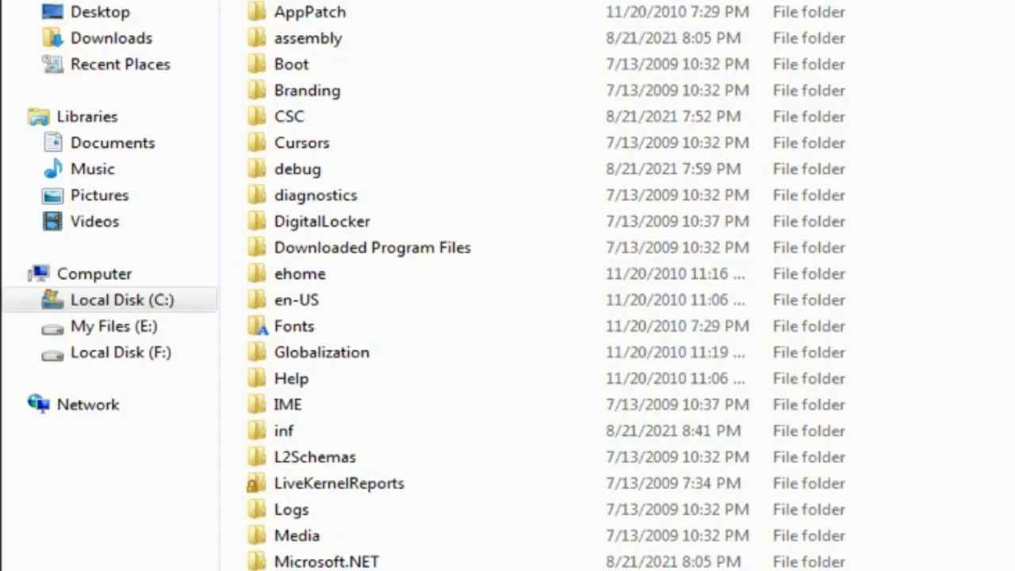
scroll(849, 299, down, 8)
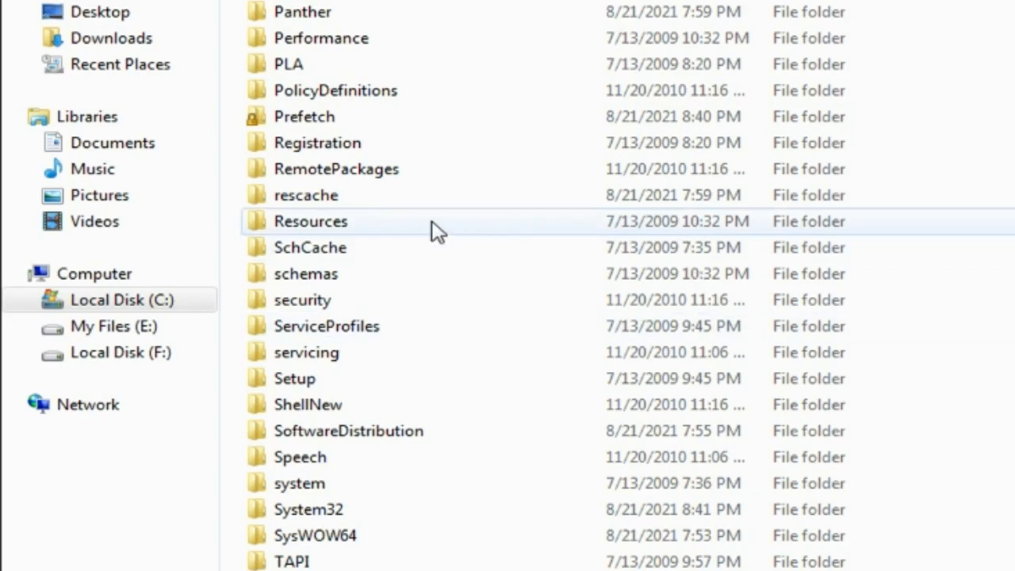
double_click(337, 226)
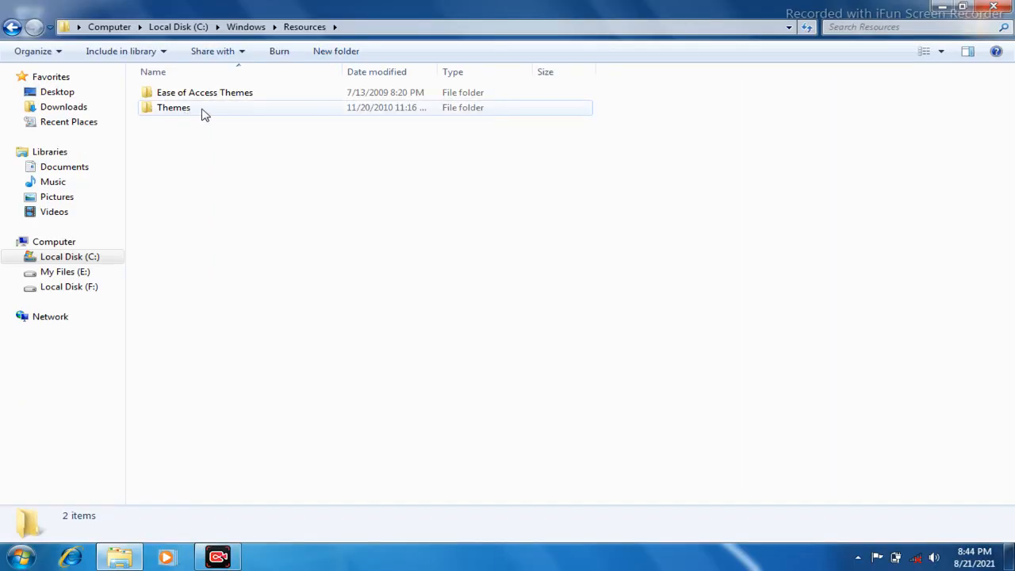
double_click(201, 114)
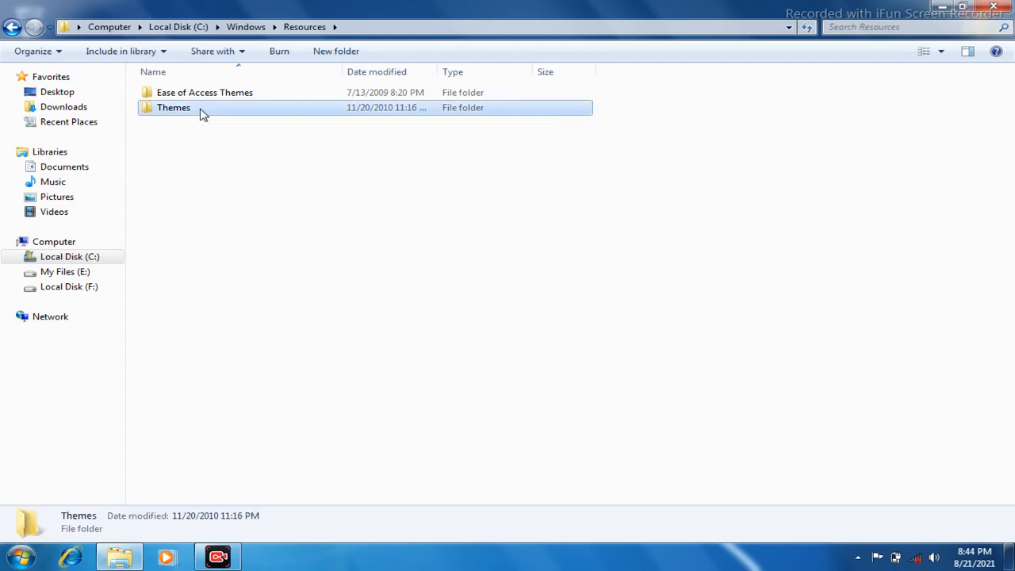
right_click(284, 256)
click(322, 352)
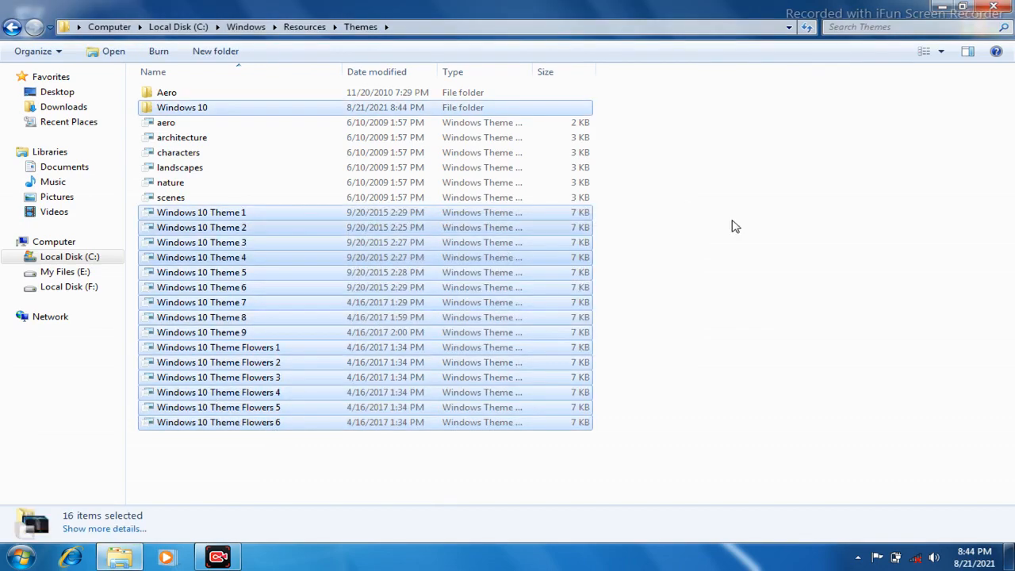
click(650, 399)
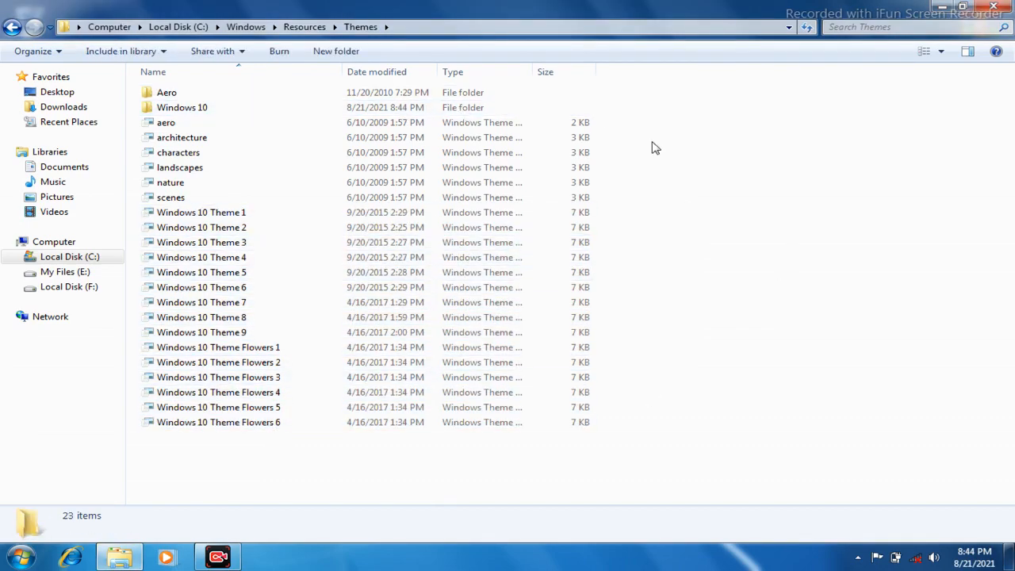
click(992, 6)
right_click(176, 92)
click(201, 134)
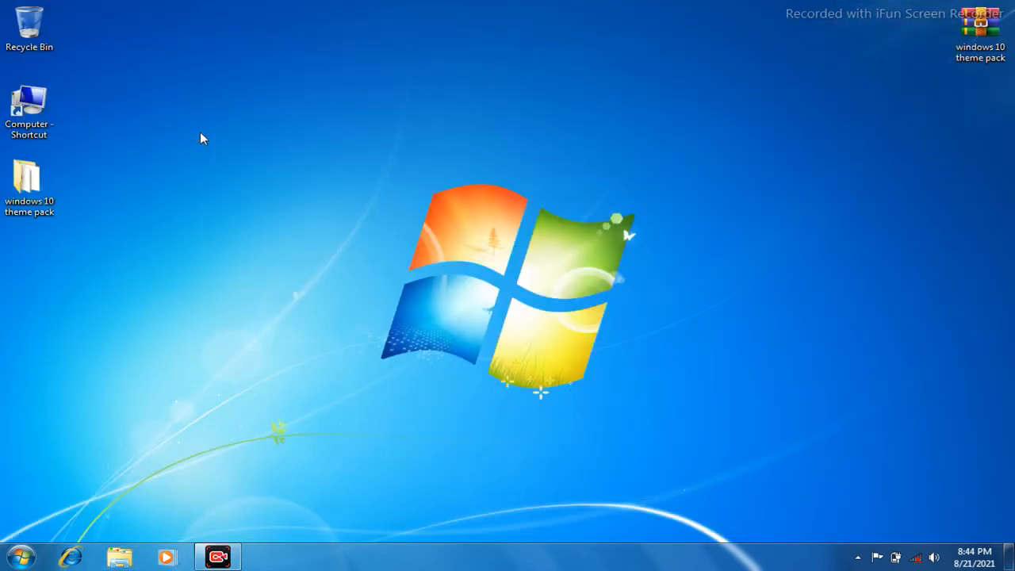
Apply Windows 10 Theme 1 from the installed themes in the desktop personalization settings, and close them.
right_click(200, 131)
click(256, 302)
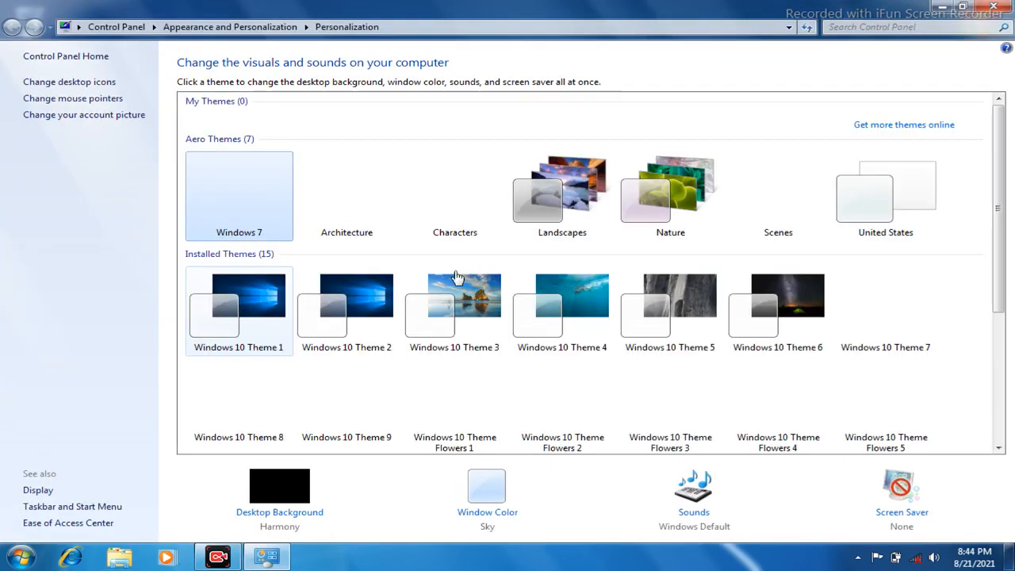
drag(999, 188, 998, 248)
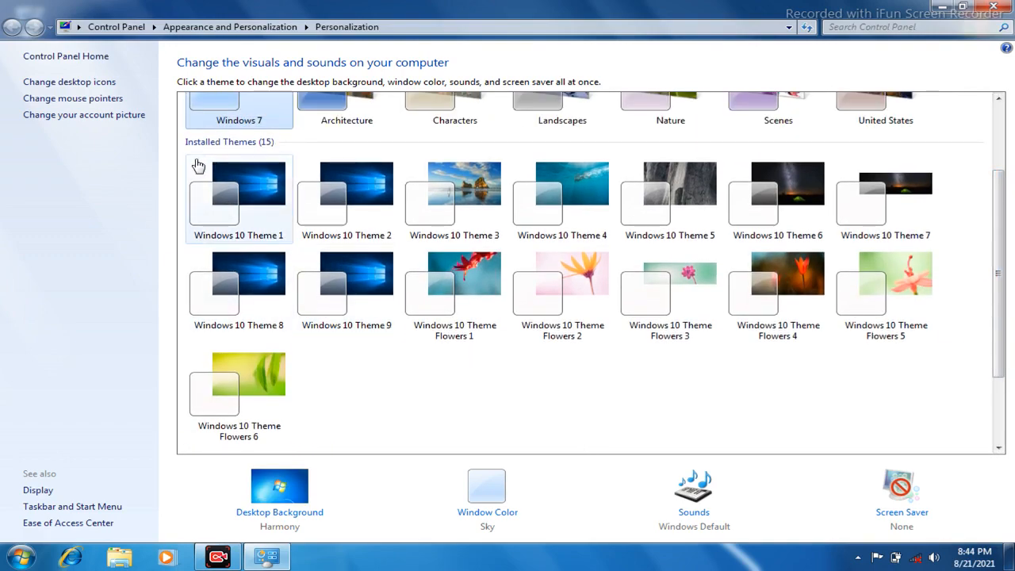
click(252, 198)
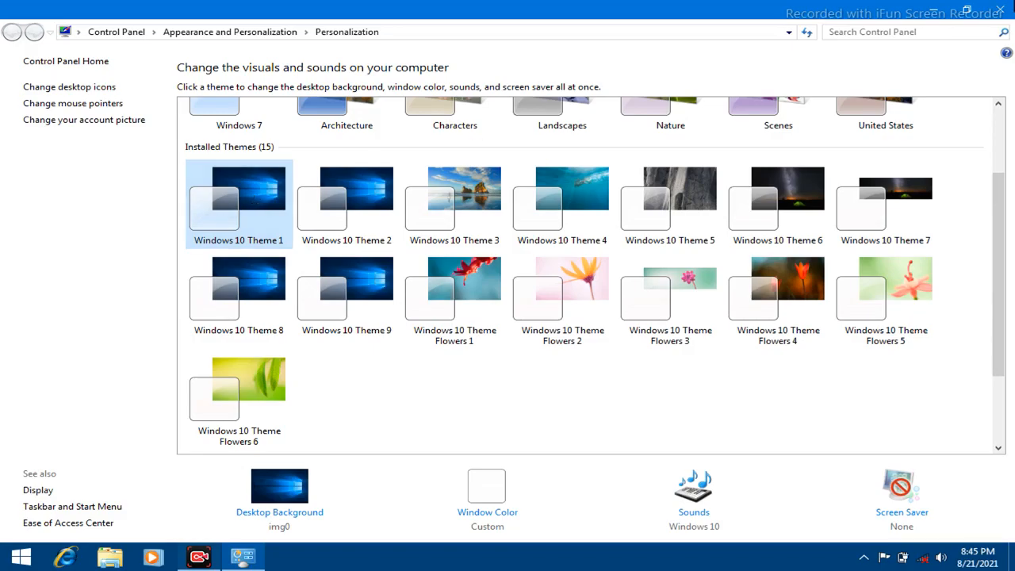
key(alt+F4)
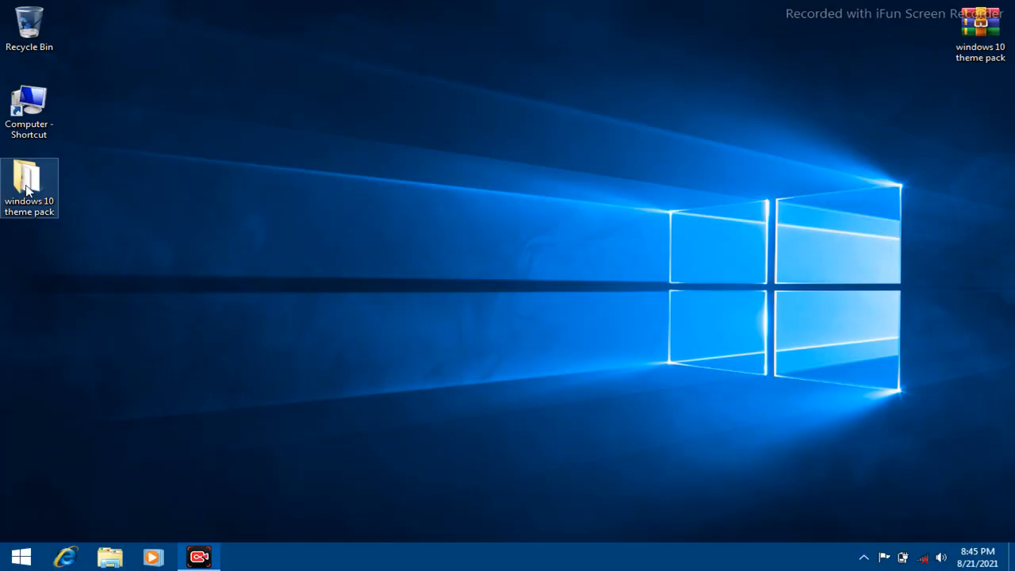
Run Win7BootUpdater2 from the windows 10 theme pack folder, play the default boot animation preview and pause it.
double_click(29, 190)
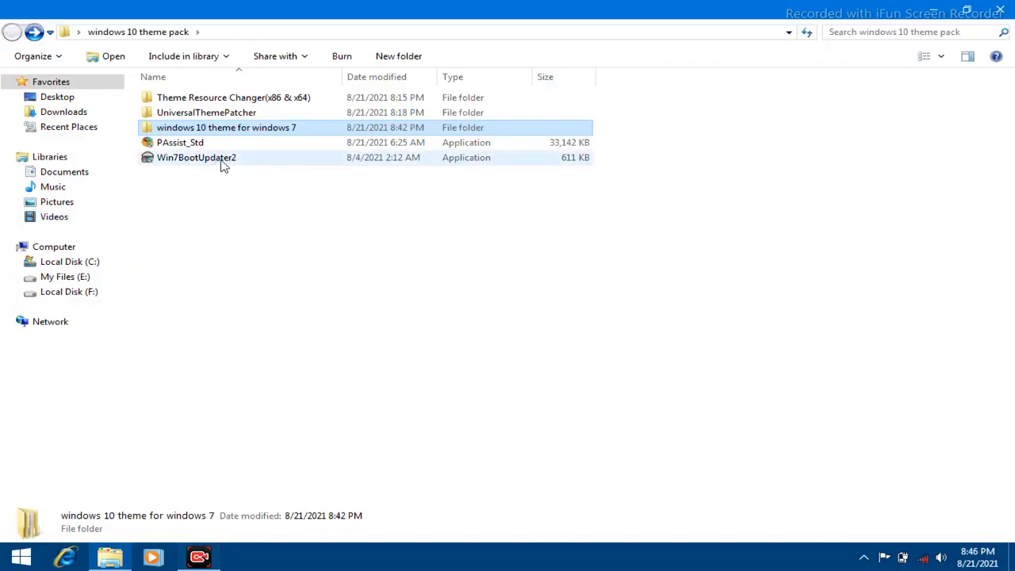
click(236, 161)
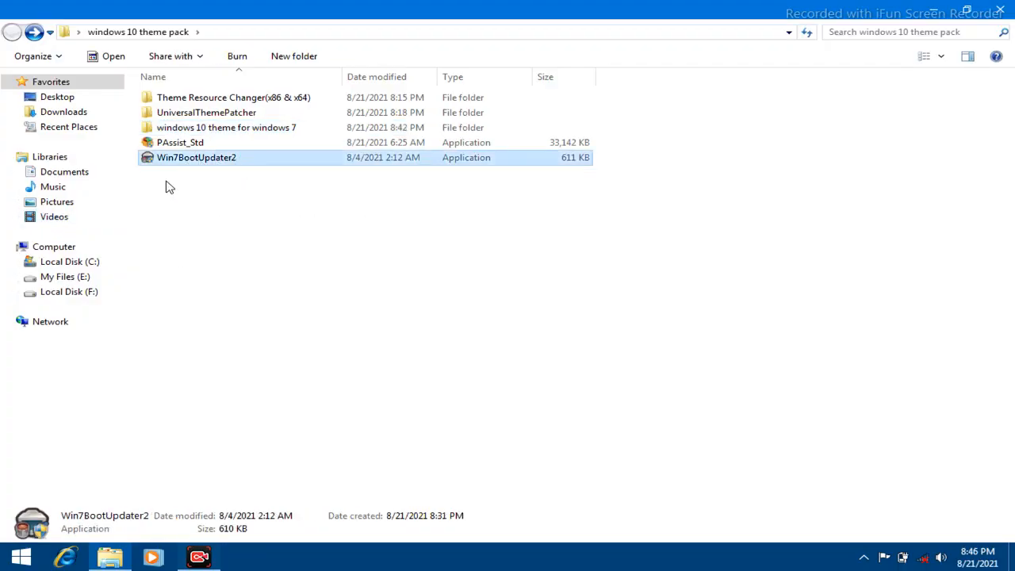
double_click(226, 159)
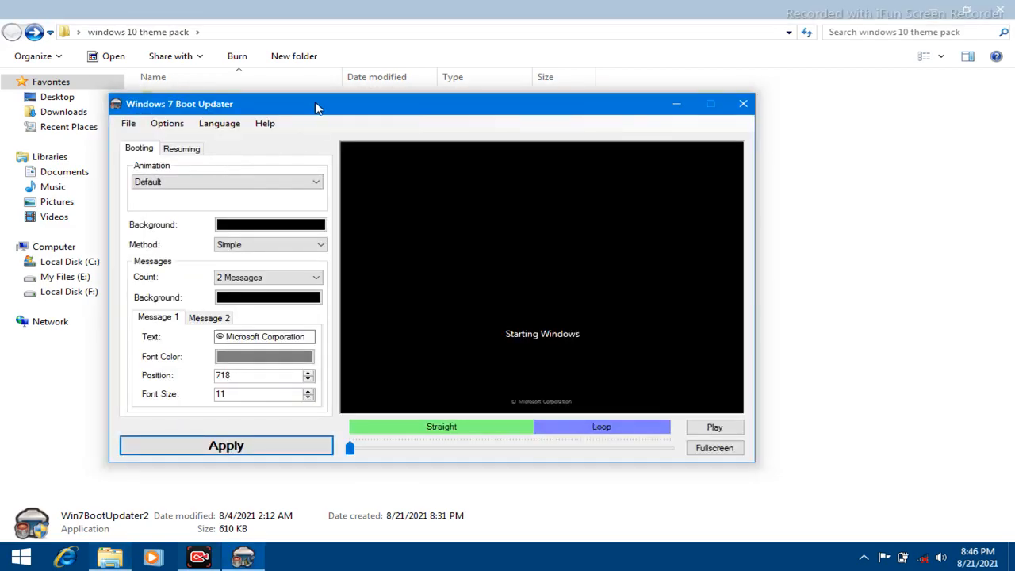
drag(315, 107, 383, 99)
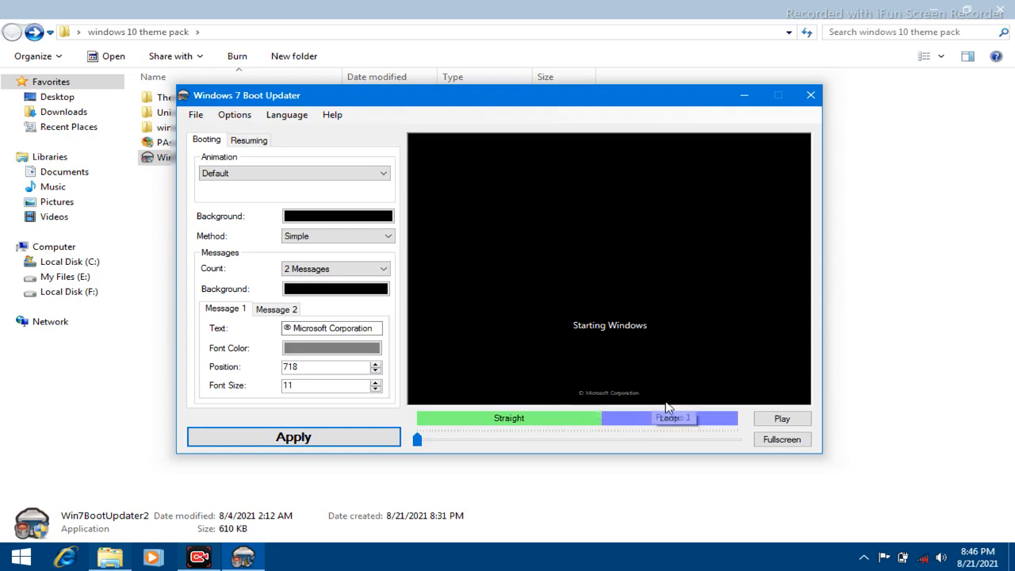
click(777, 423)
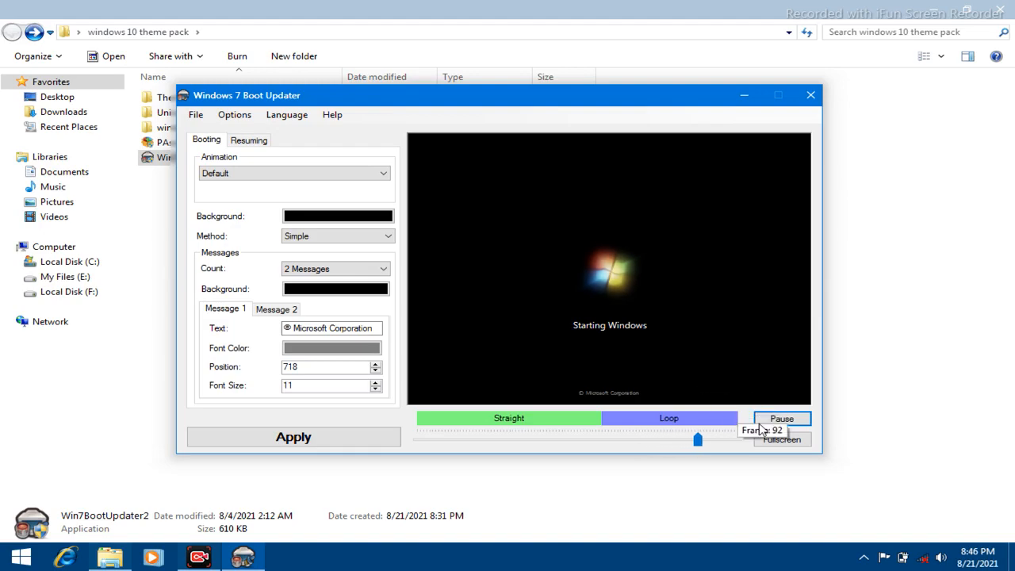
click(768, 421)
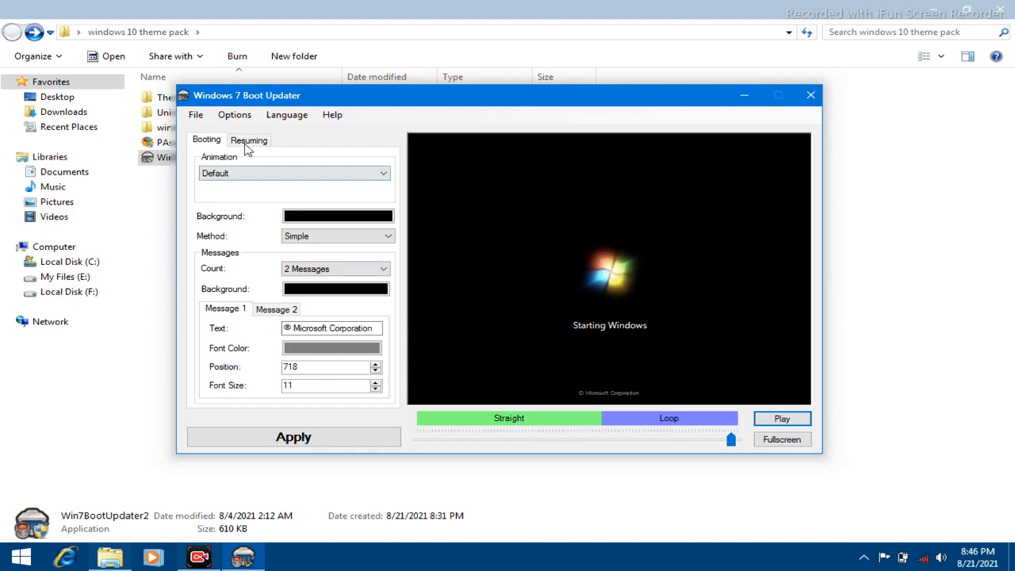
Load the boot skin Boot Screen.bs7 from the Boot Screen folder inside Windows_10_Extras of the windows 10 theme for windows 7 folder.
click(200, 118)
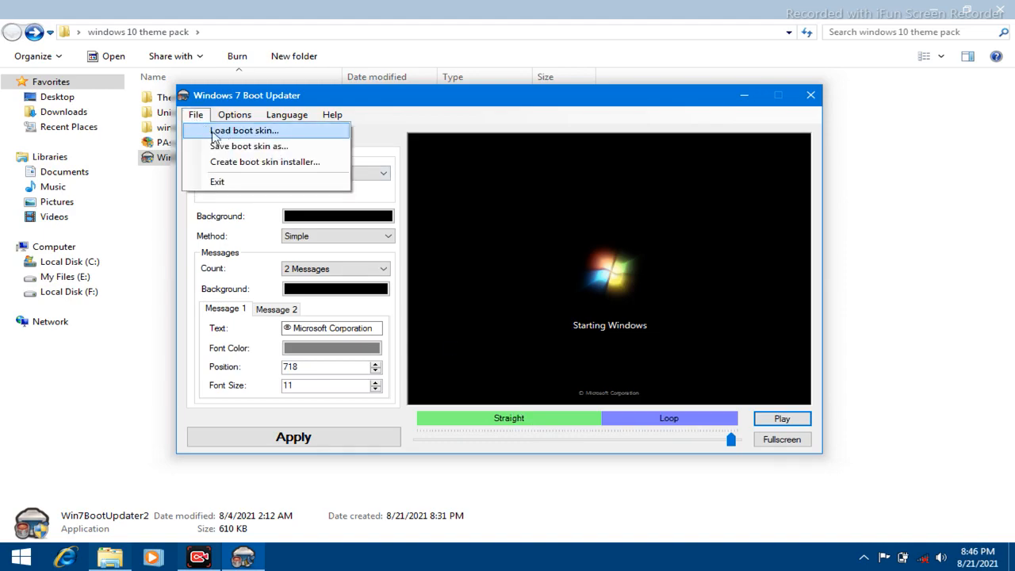
click(231, 132)
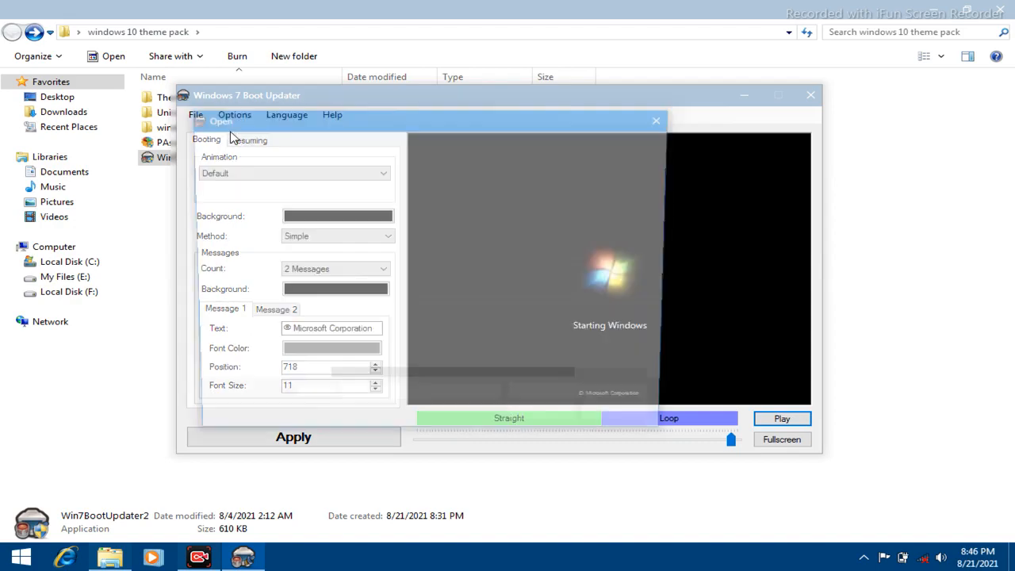
scroll(478, 288, down, 1)
double_click(444, 333)
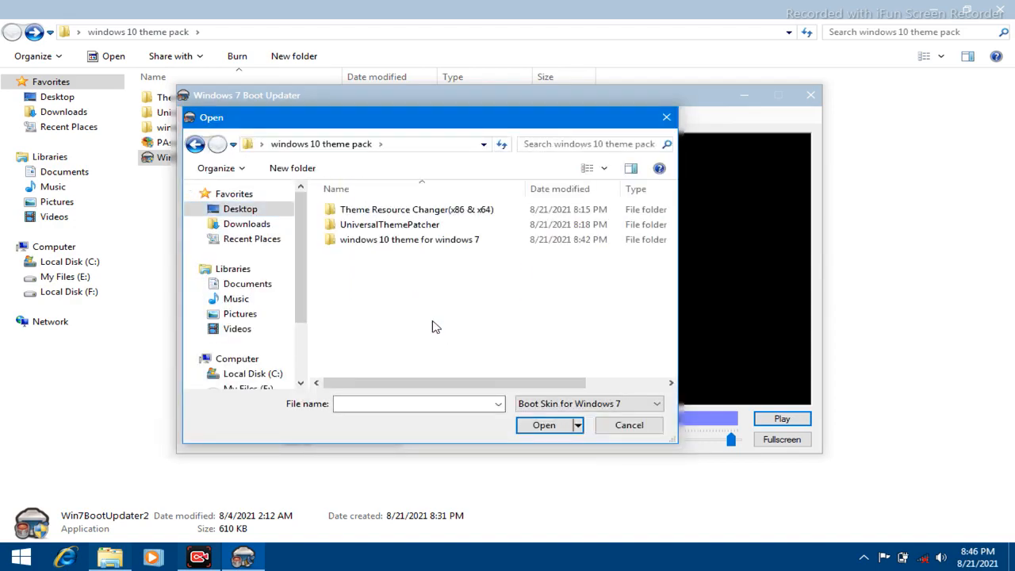
double_click(432, 239)
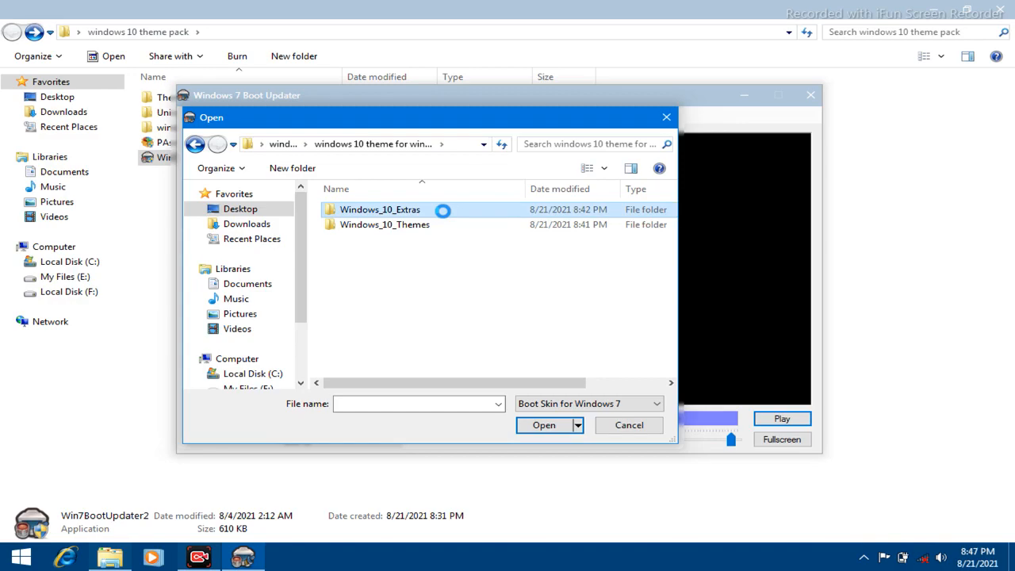
double_click(446, 215)
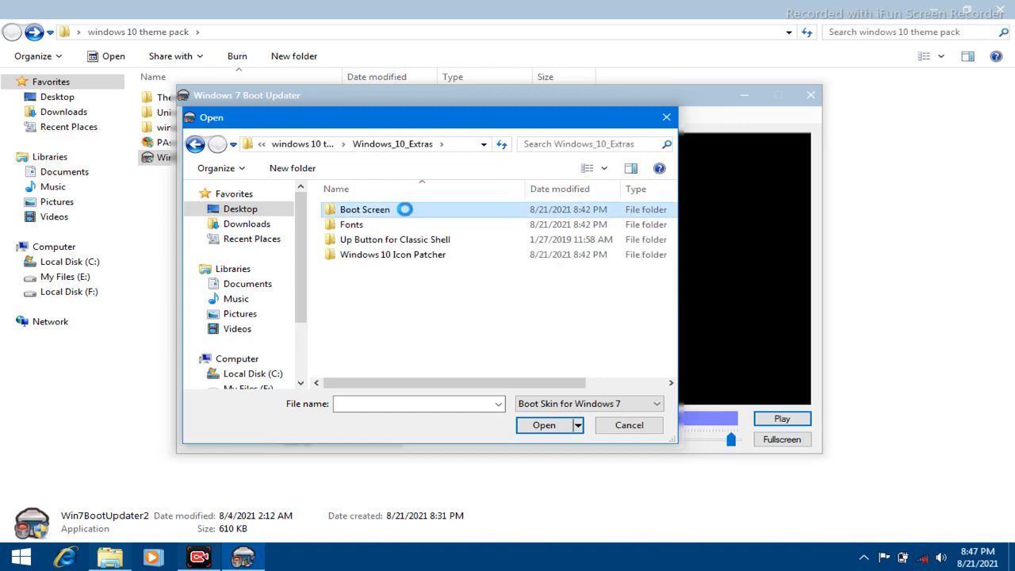
double_click(406, 215)
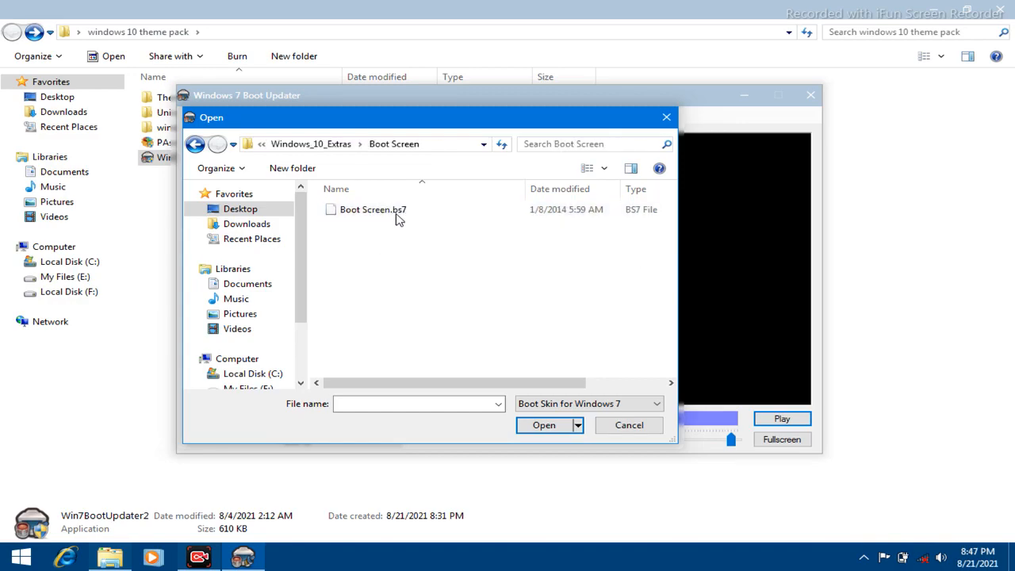
click(402, 216)
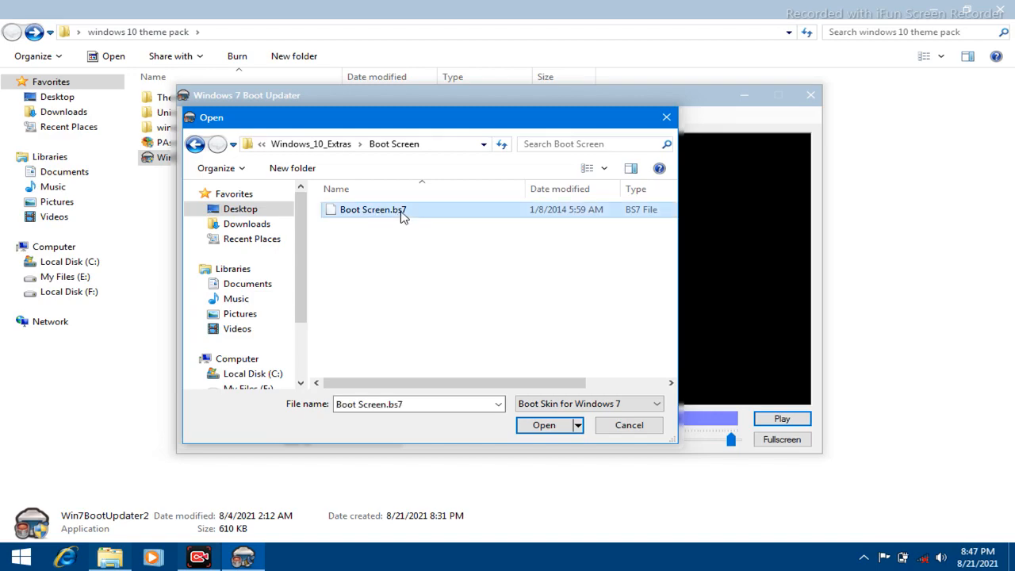
click(547, 425)
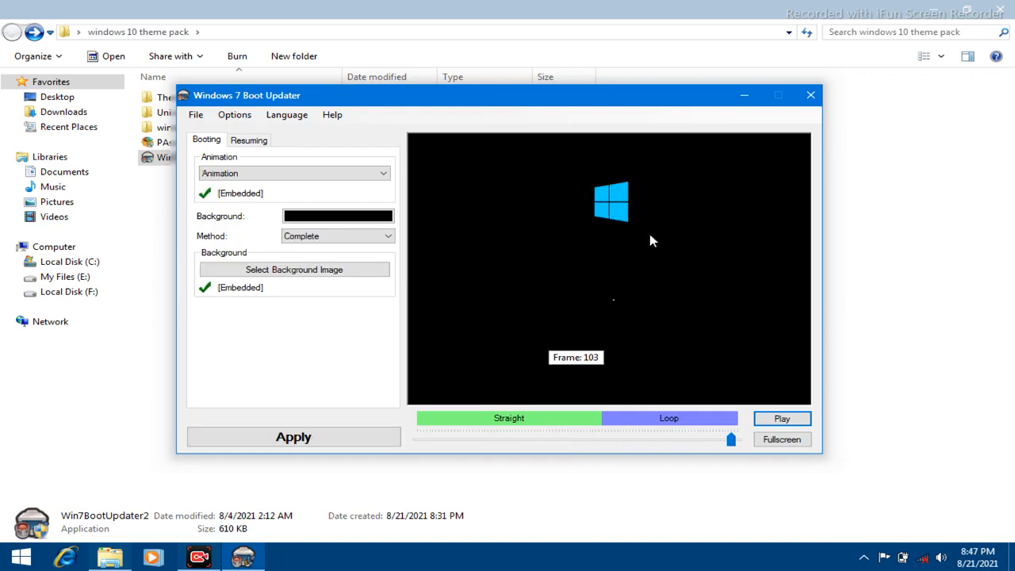
Play and pause the loaded boot animation preview, apply the boot skin to the system, and close the boot updater.
click(761, 418)
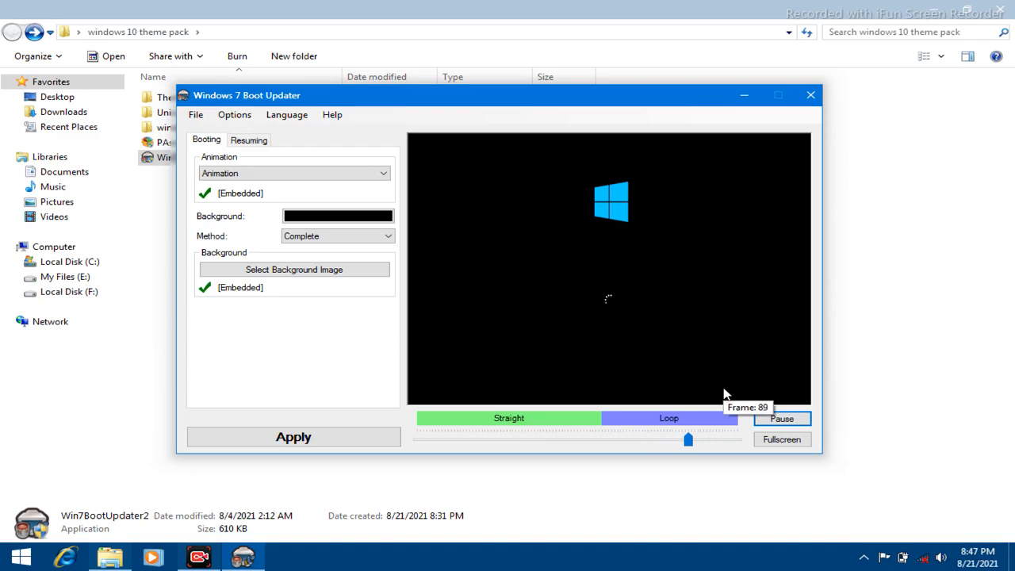
click(775, 424)
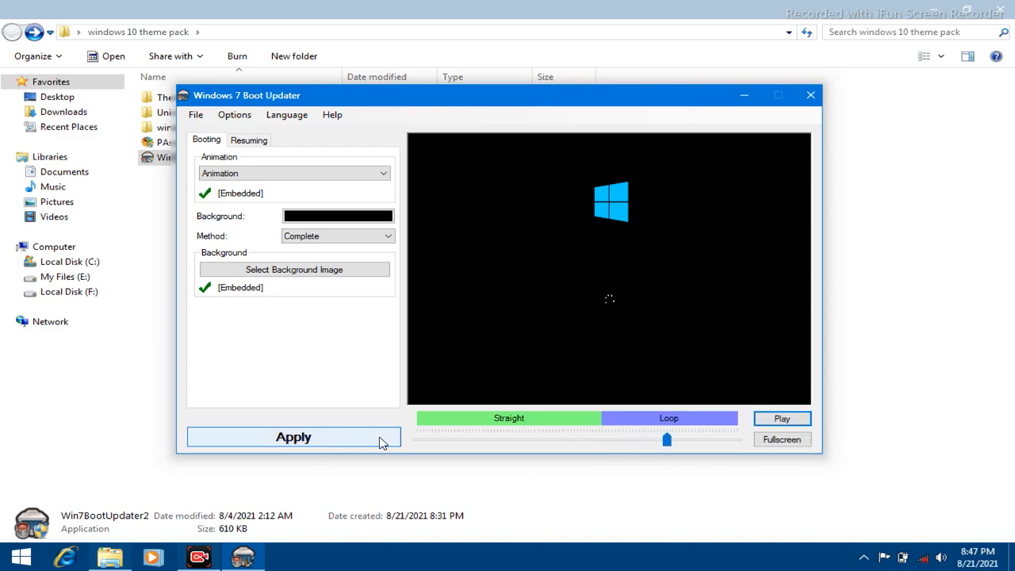
click(333, 441)
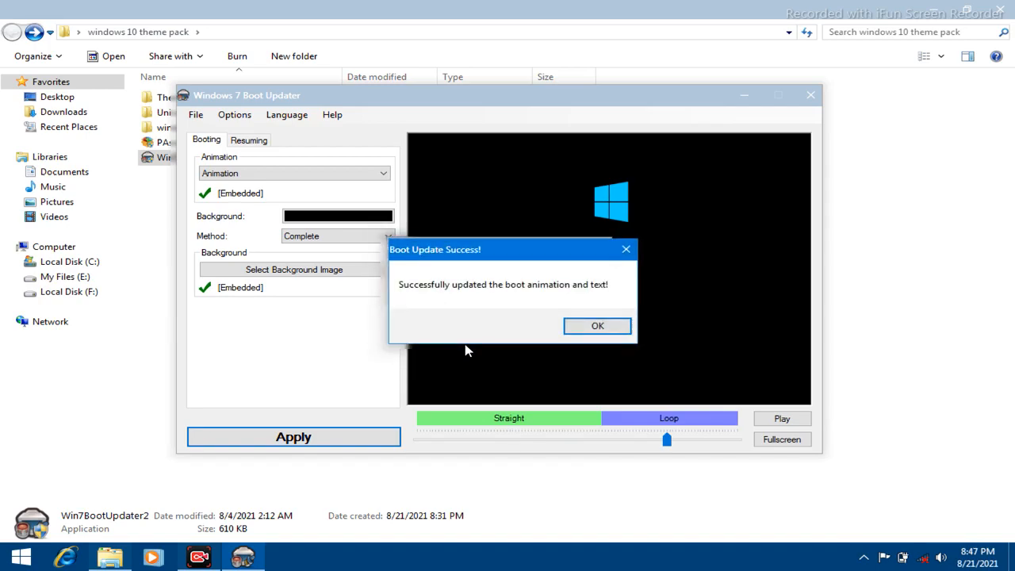
click(601, 327)
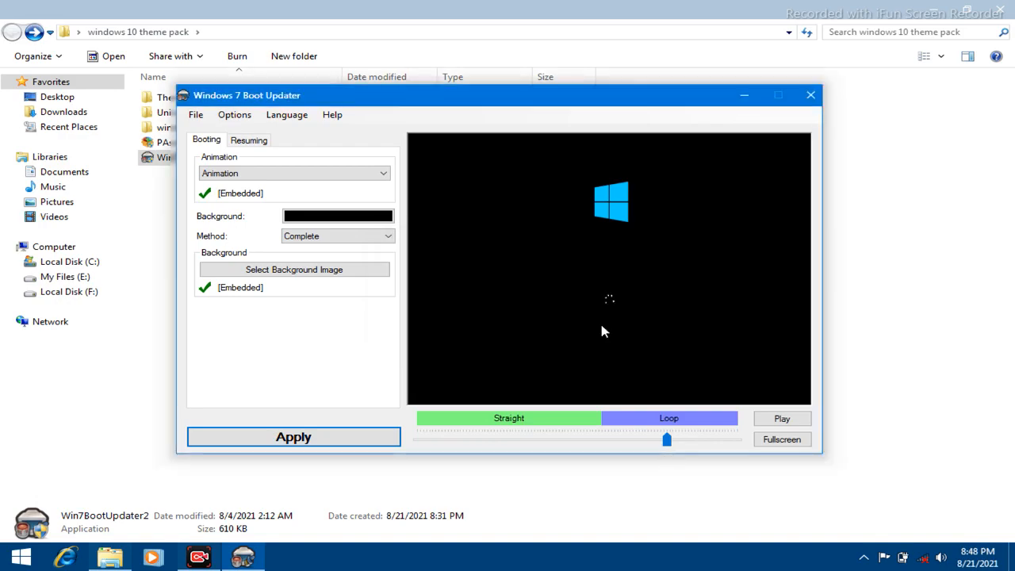
click(809, 96)
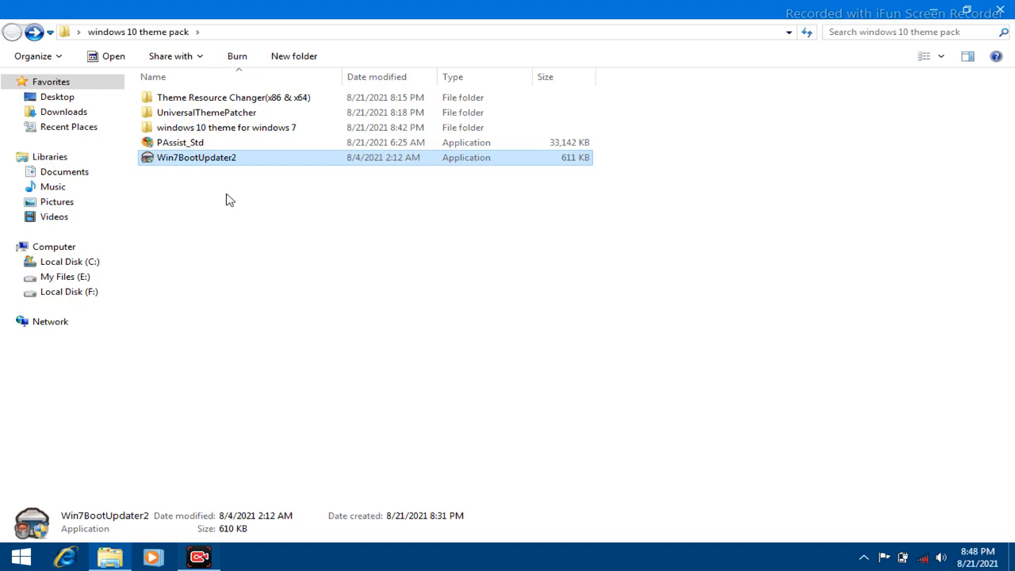
Copy all Segoe UI font files from the Fonts folder inside Windows_10_Extras of the windows 10 theme for windows 7 folder.
double_click(263, 129)
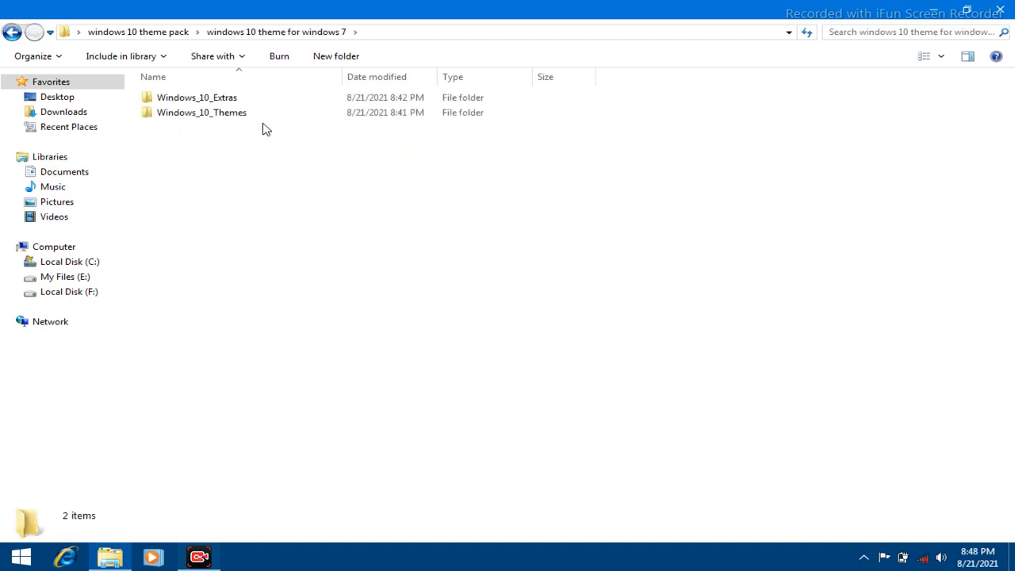
double_click(248, 104)
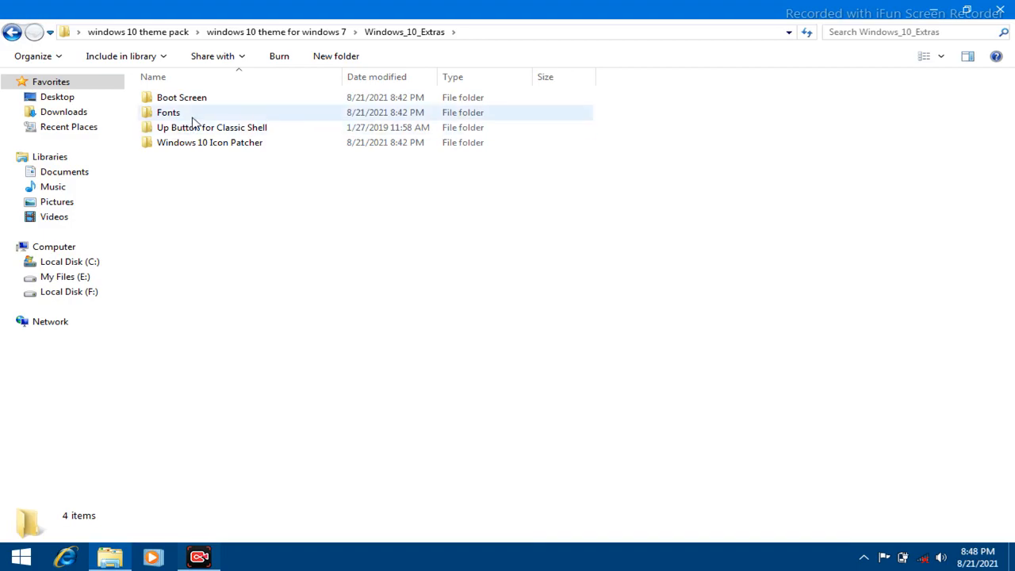
double_click(211, 118)
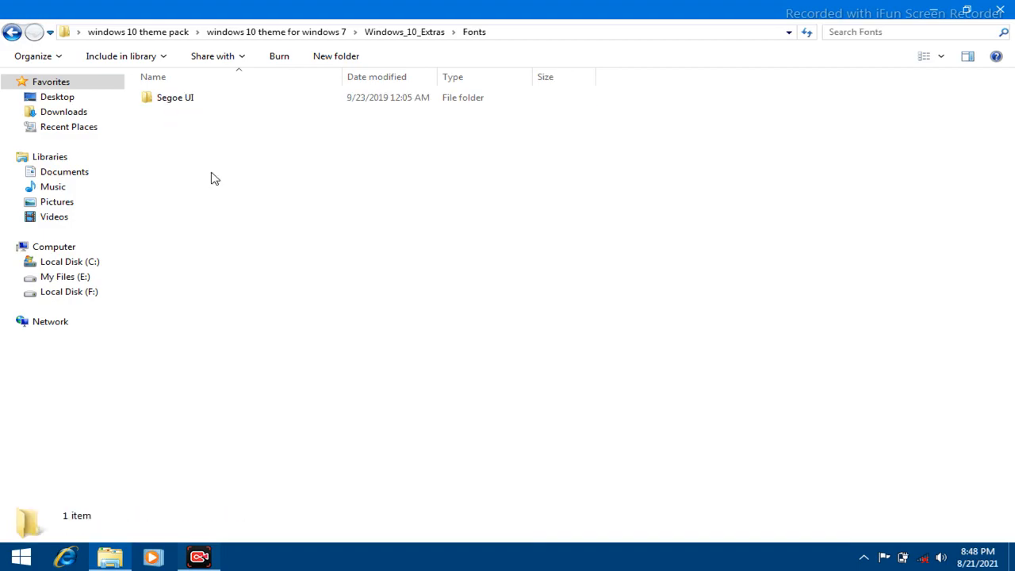
double_click(197, 103)
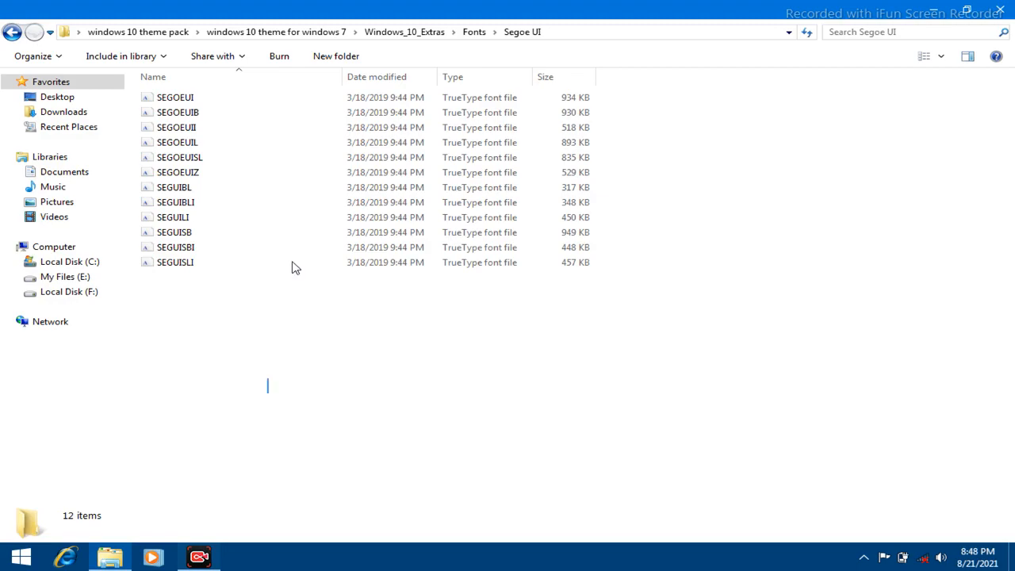
drag(267, 388, 401, 33)
click(347, 341)
drag(356, 404, 389, 63)
right_click(320, 173)
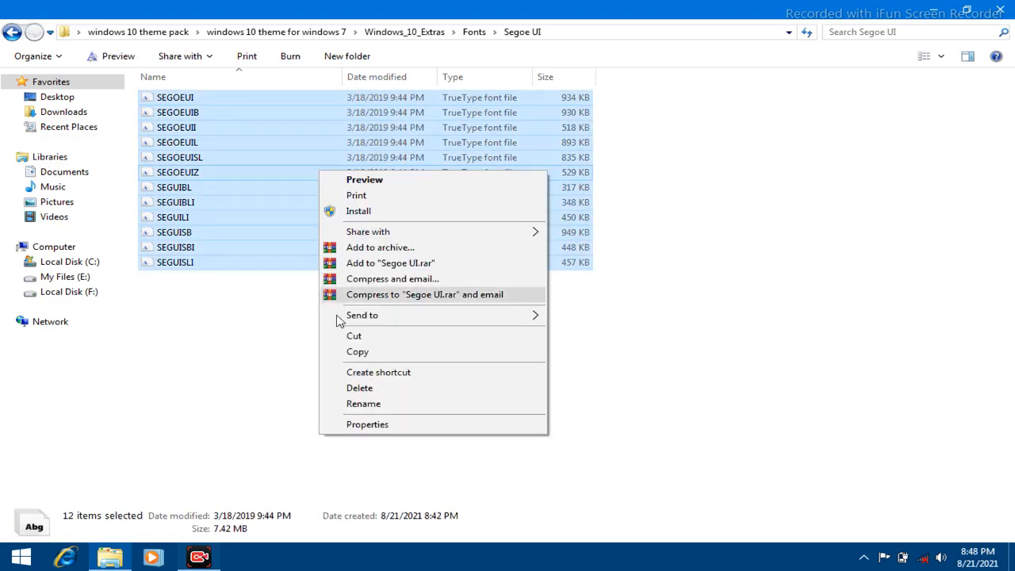
click(357, 352)
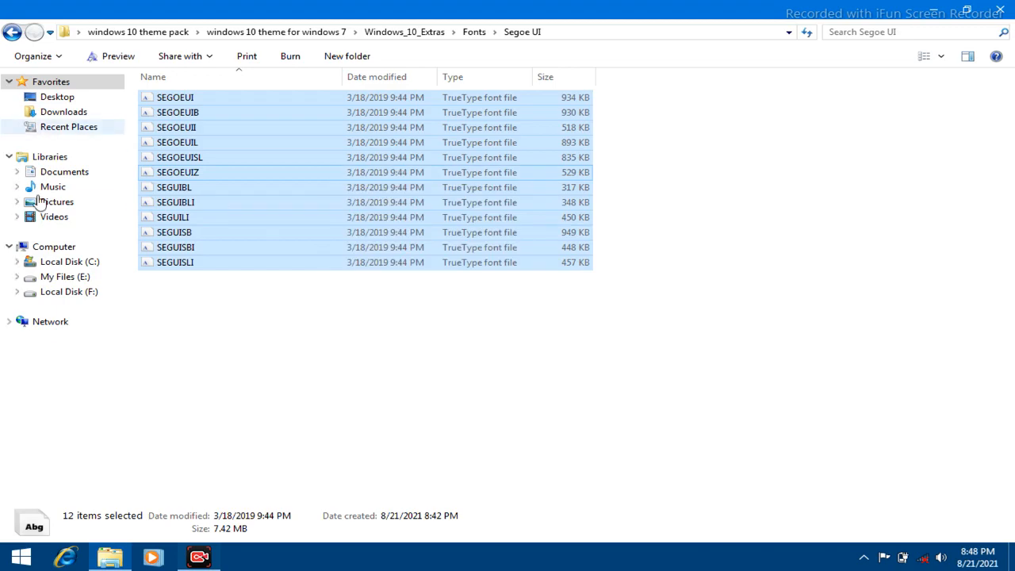
Paste the copied Segoe UI fonts into C:\Windows\Fonts, replacing the already installed versions for all current items.
click(44, 248)
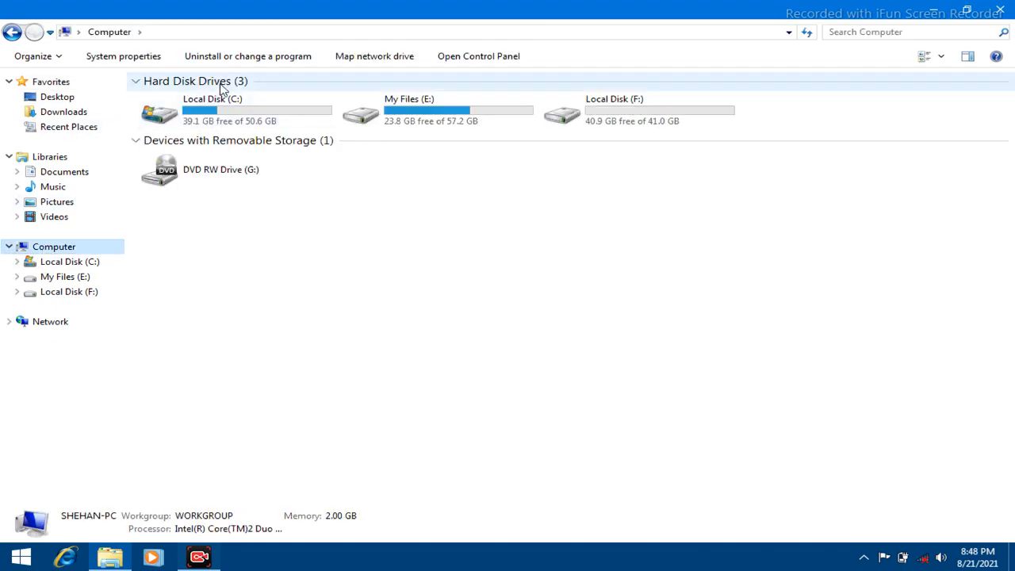
double_click(255, 120)
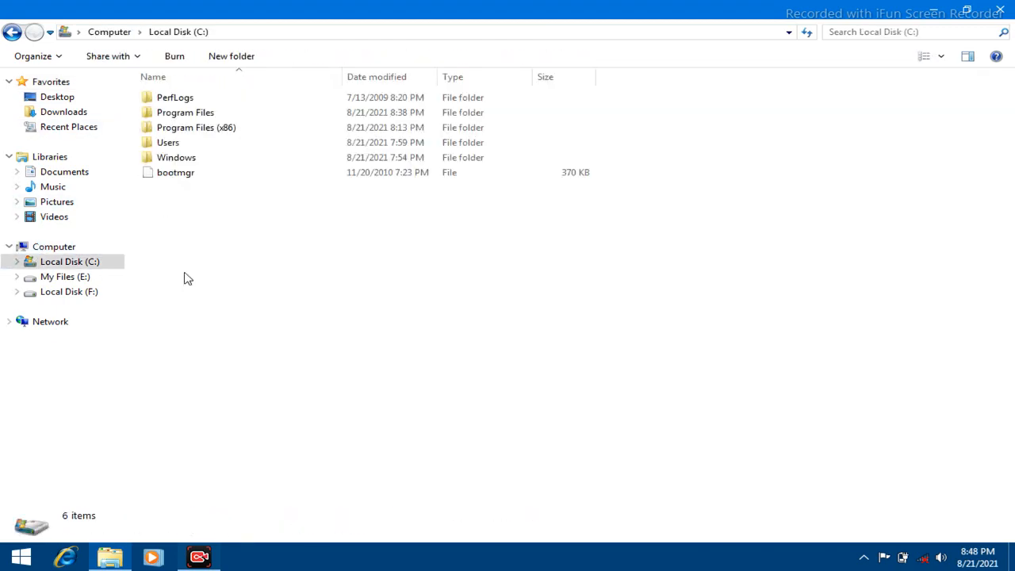
double_click(214, 163)
scroll(642, 278, down, 5)
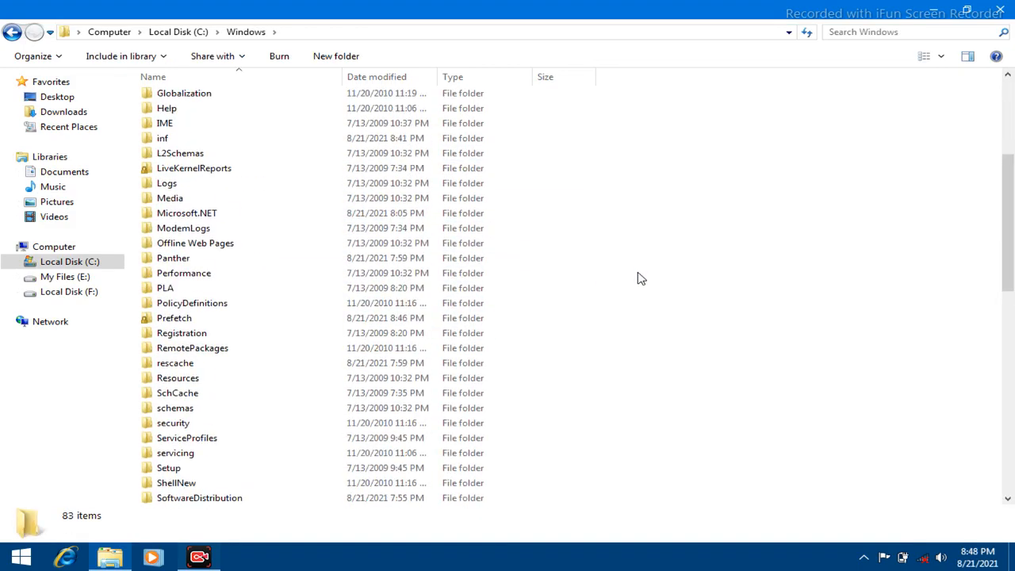
scroll(641, 278, up, 5)
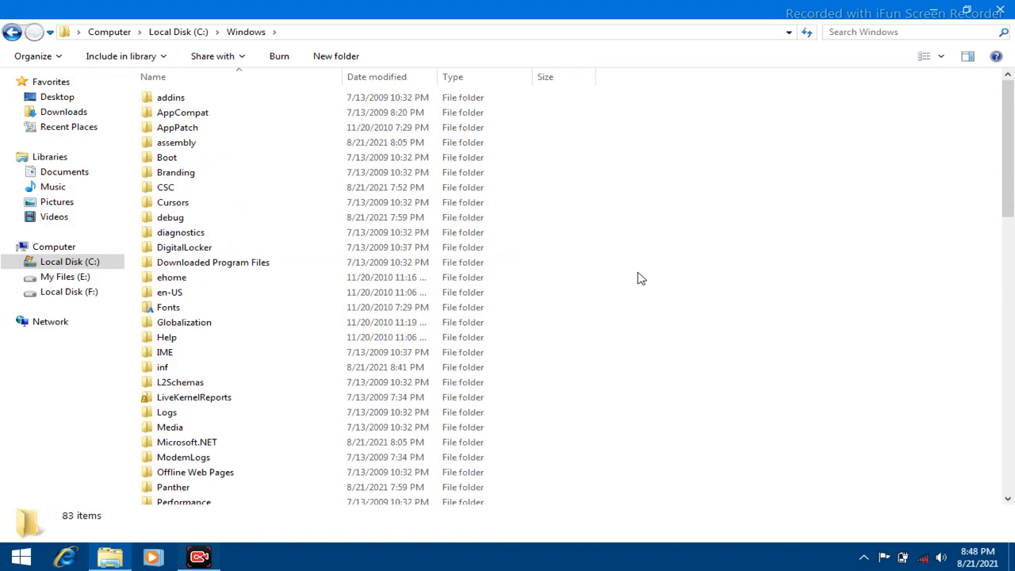
double_click(199, 309)
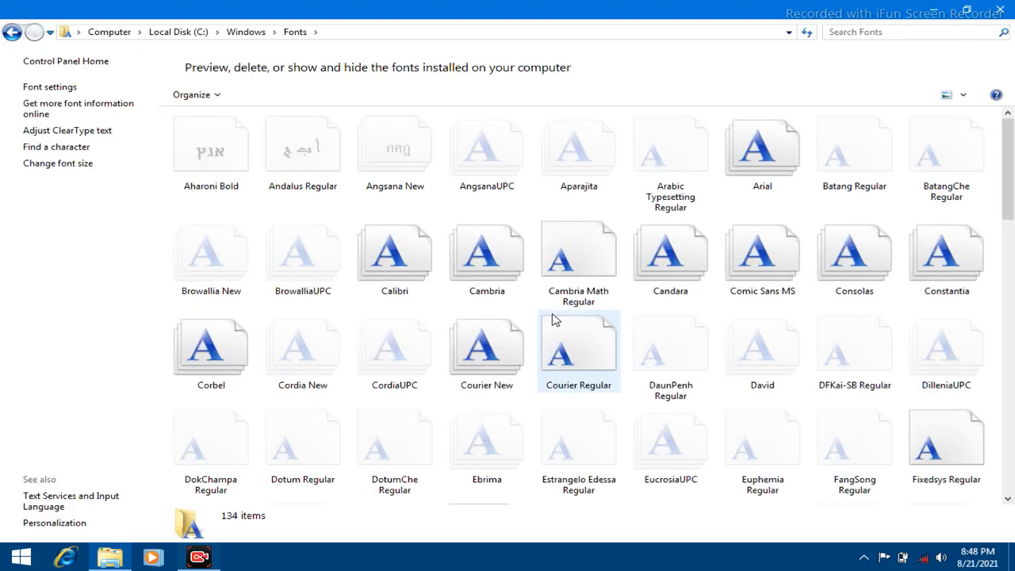
right_click(860, 248)
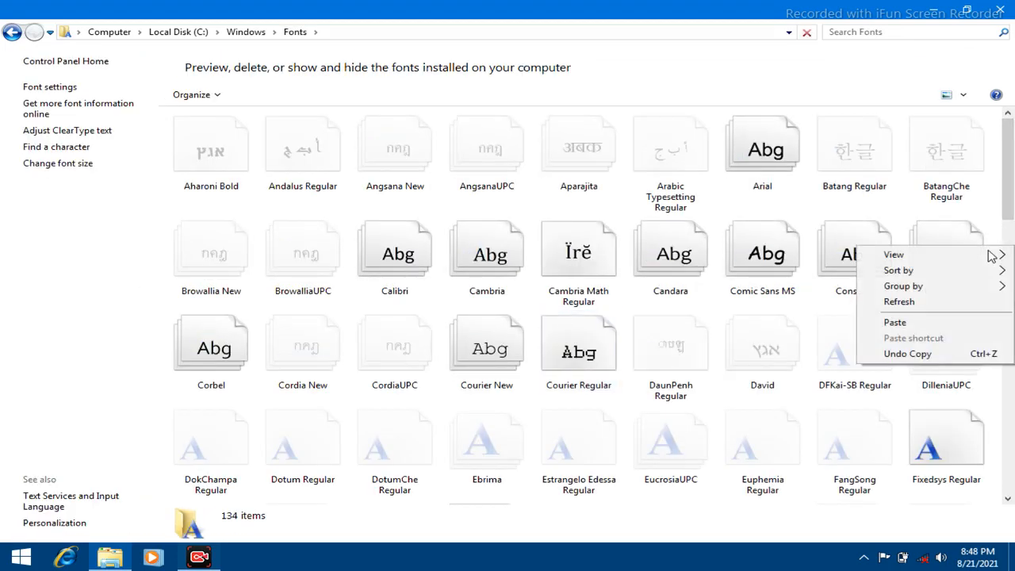
click(912, 322)
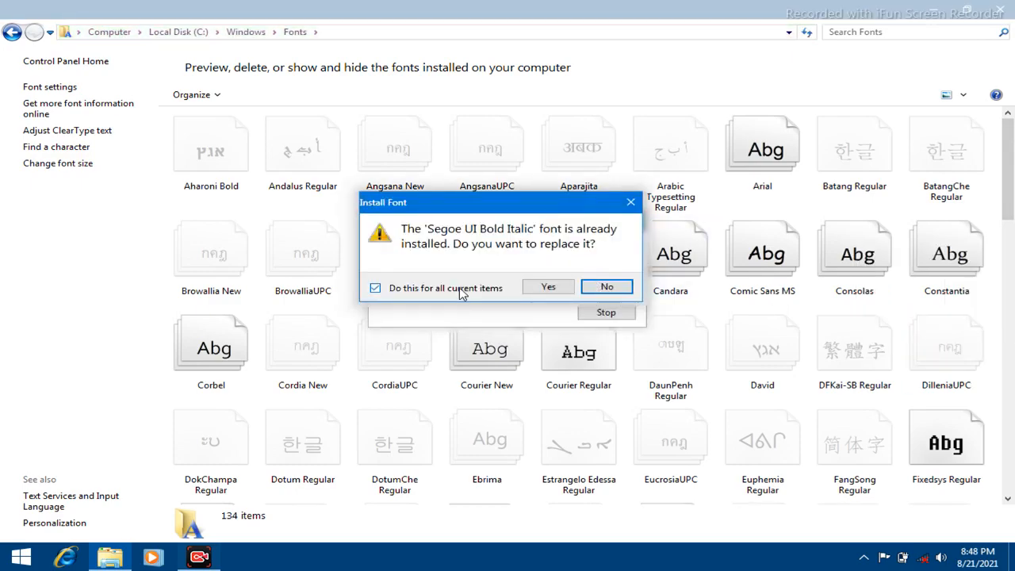
click(549, 287)
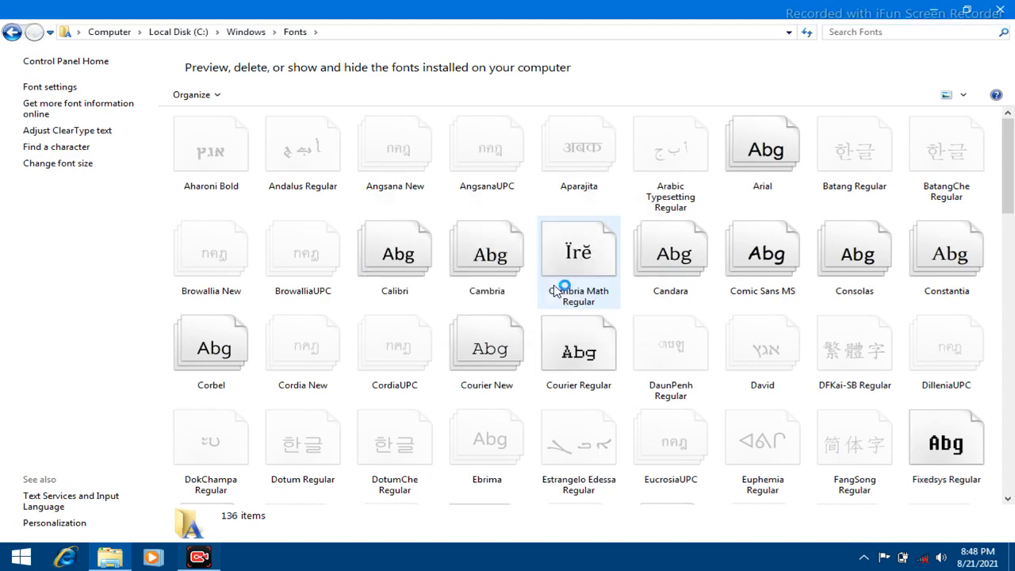
drag(1011, 168, 1010, 189)
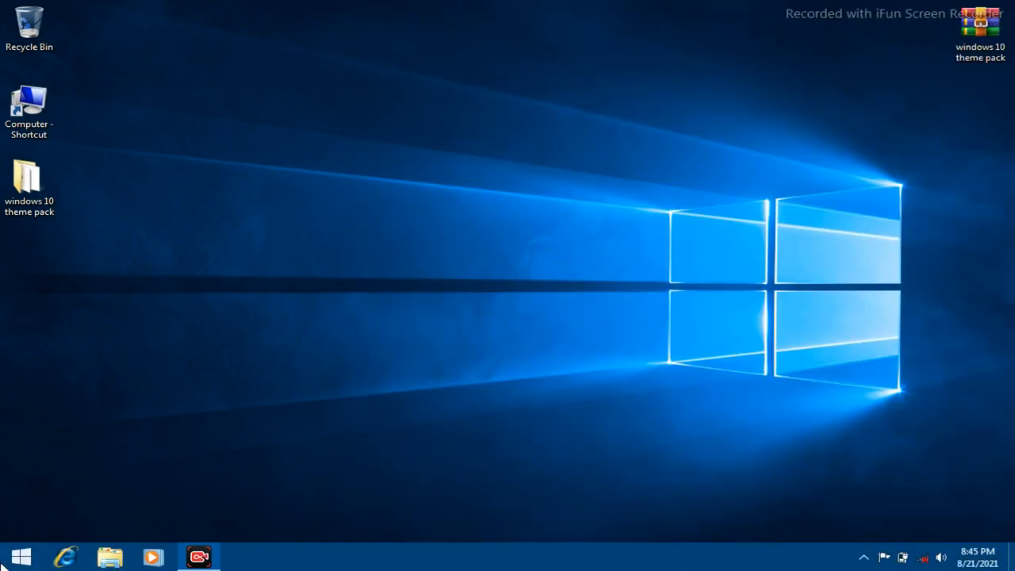
Examine the themed Start menu, close it, and open the Computer shortcut on the desktop.
click(17, 558)
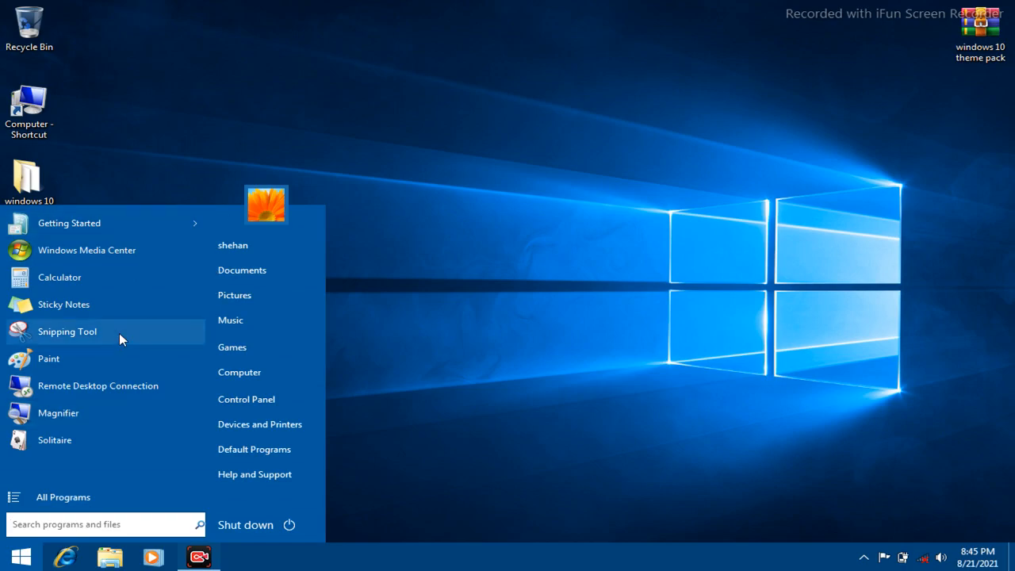
click(7, 566)
click(6, 566)
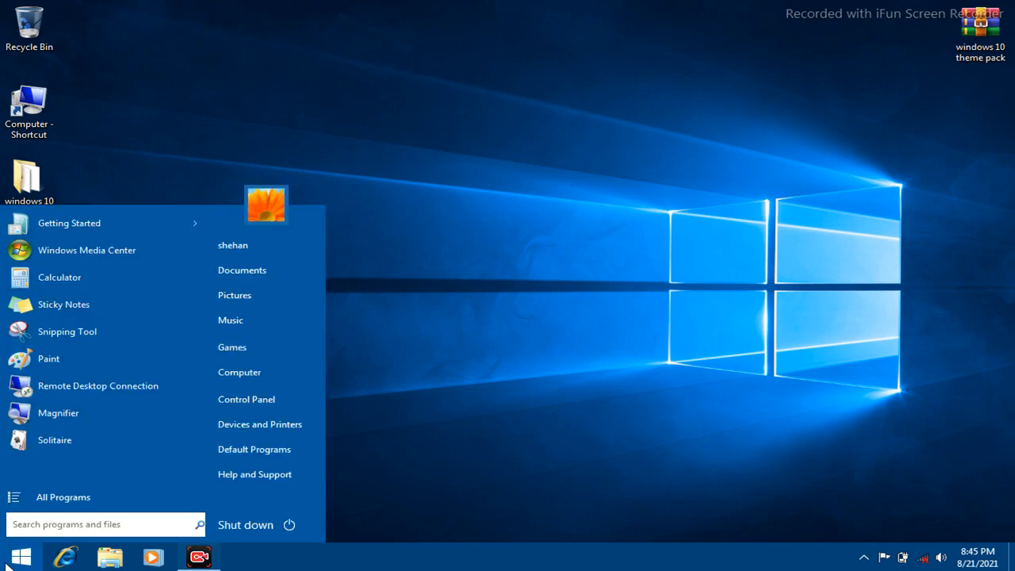
click(6, 566)
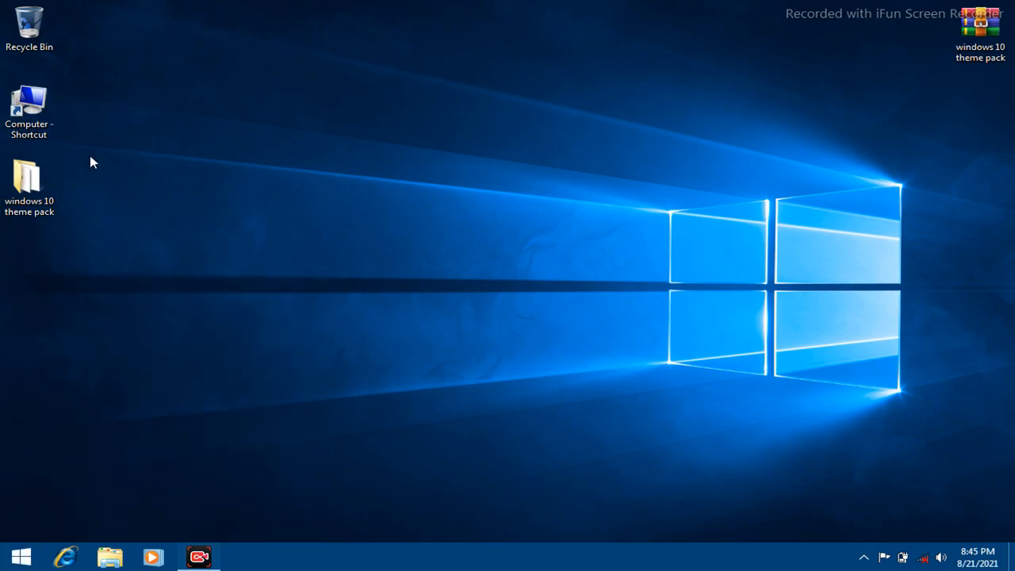
click(28, 111)
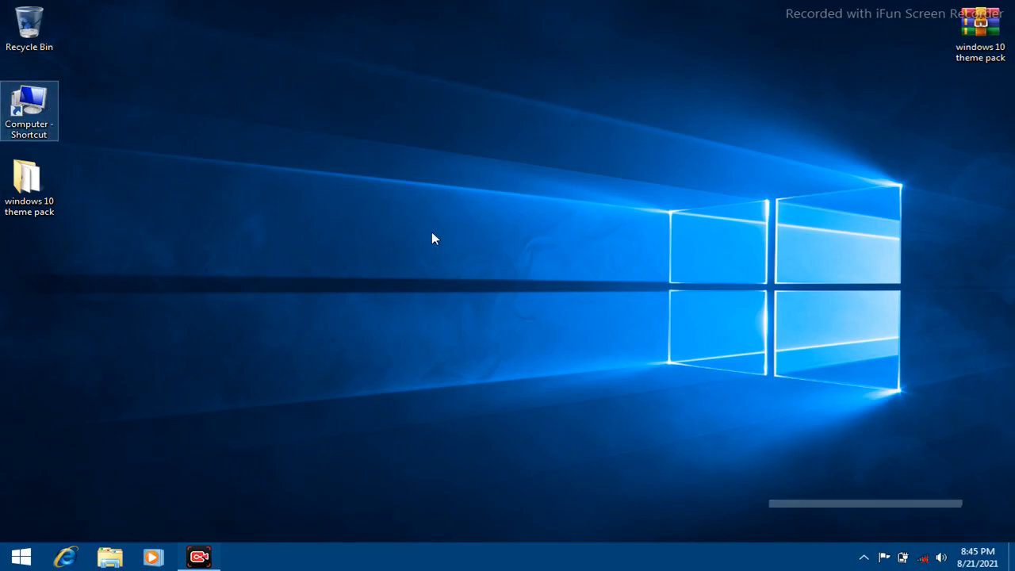
key(Return)
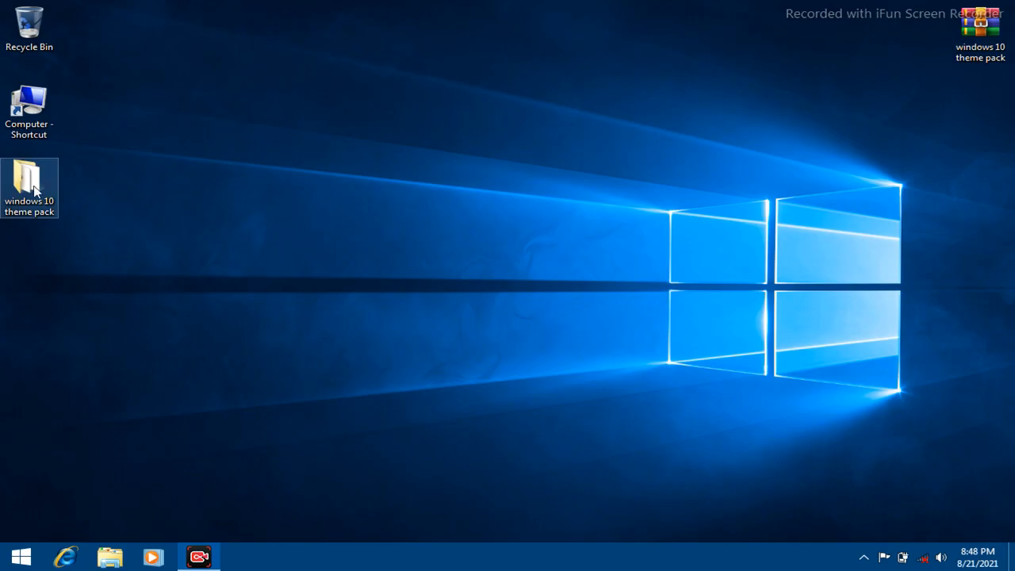
Unpack Windows 10 Icon Patcher from the Windows_10_Extras folder of the theme pack, closing the folder window and the completion message.
double_click(29, 182)
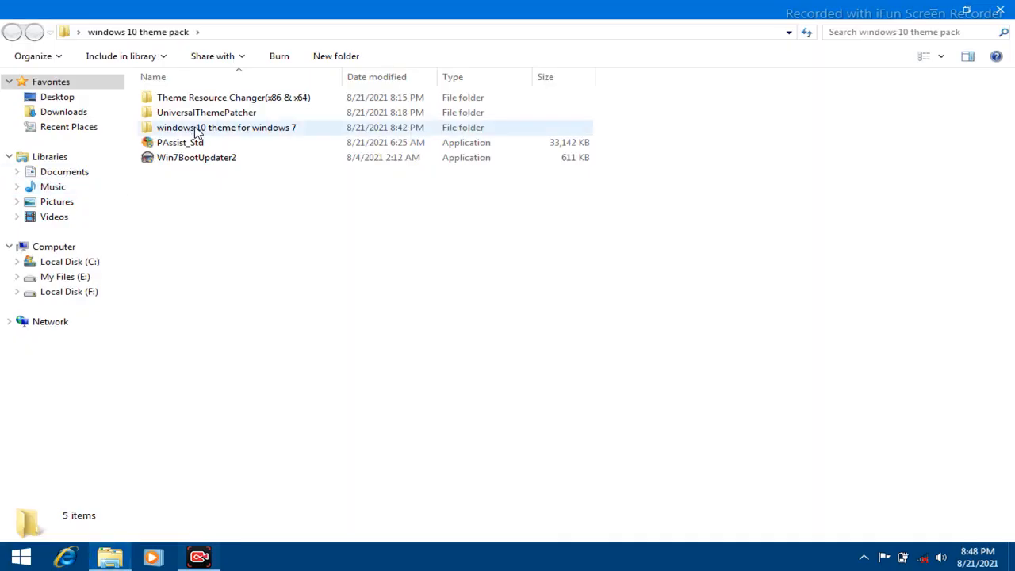
double_click(229, 132)
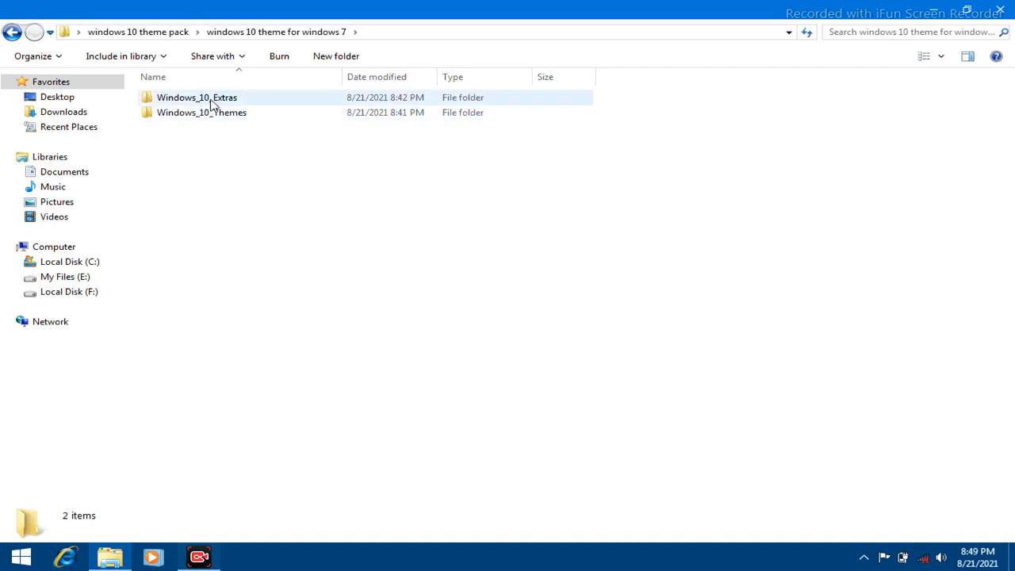
double_click(241, 102)
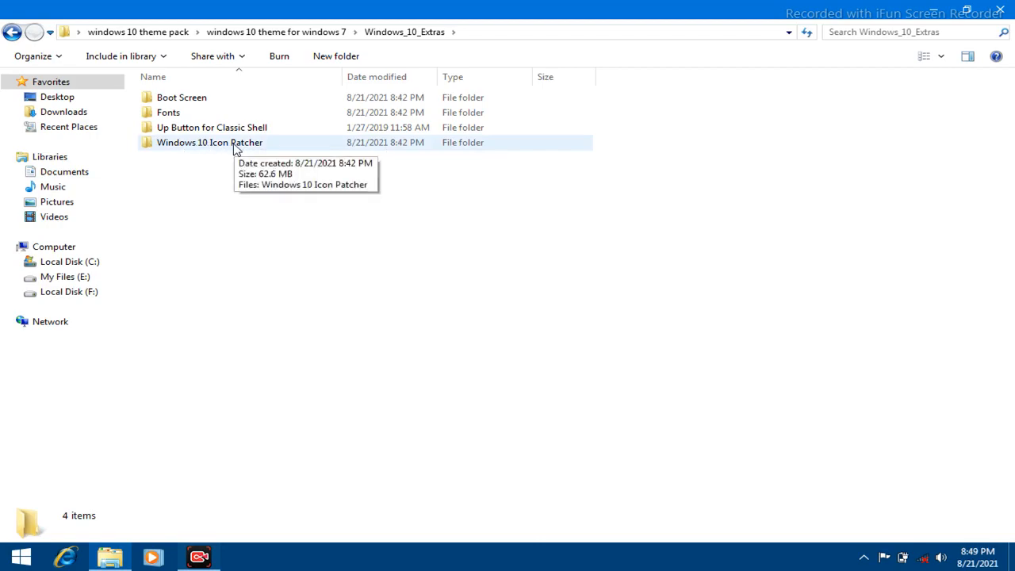
double_click(230, 145)
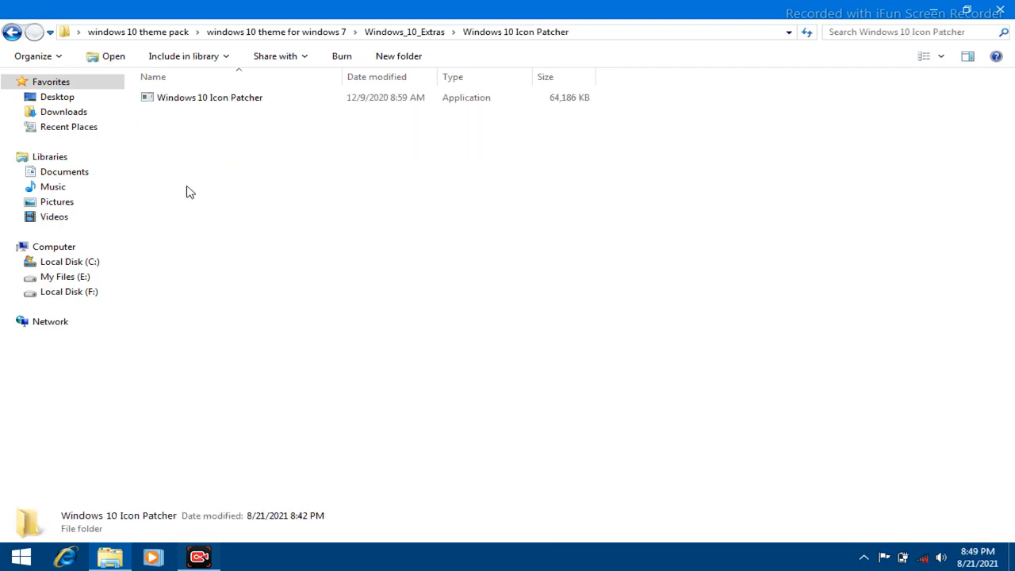
double_click(261, 101)
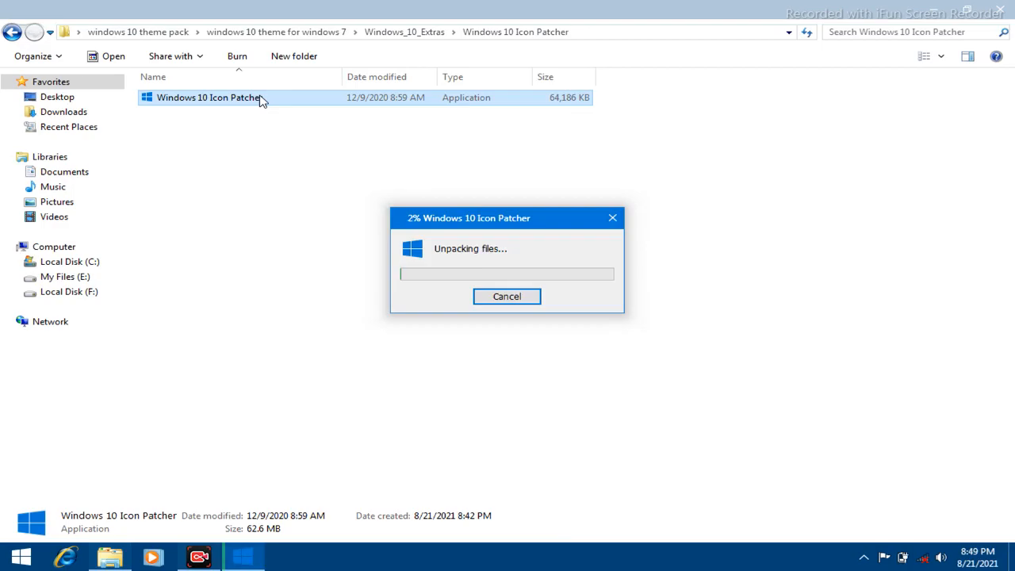
click(1000, 9)
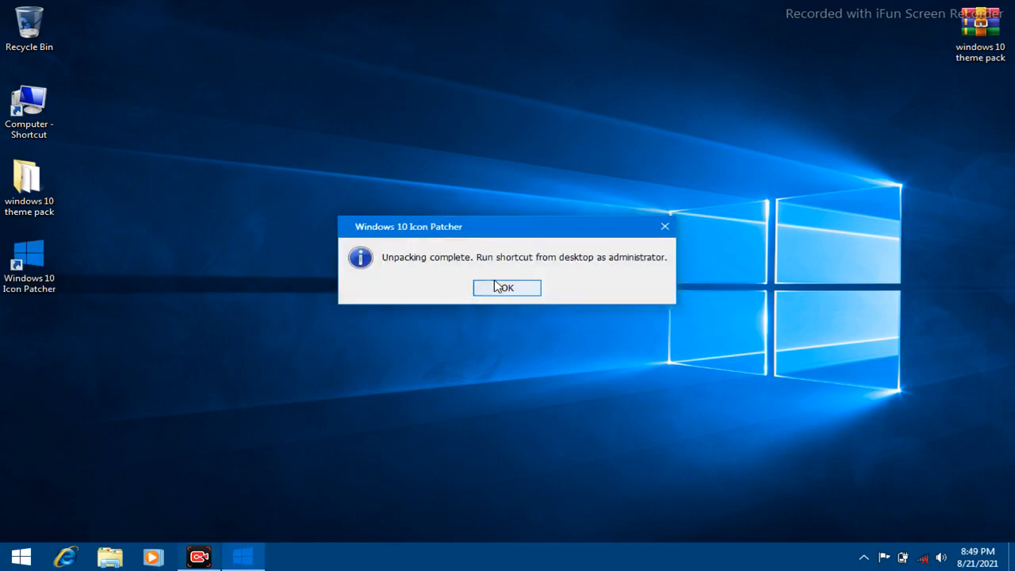
click(500, 289)
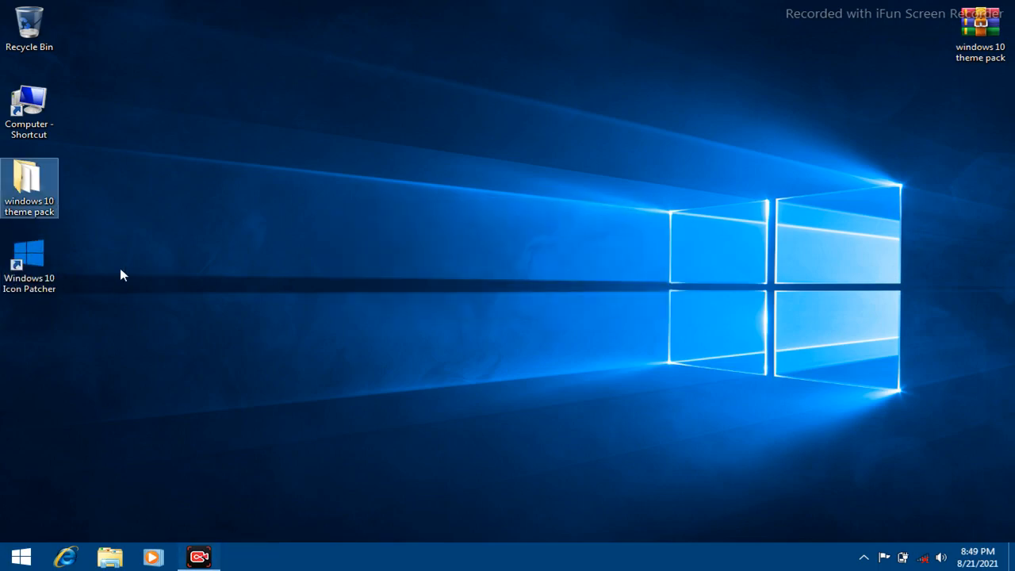
Run the Windows 10 Icon Patcher desktop shortcut as administrator and choose option 1, Change Icons.
right_click(33, 264)
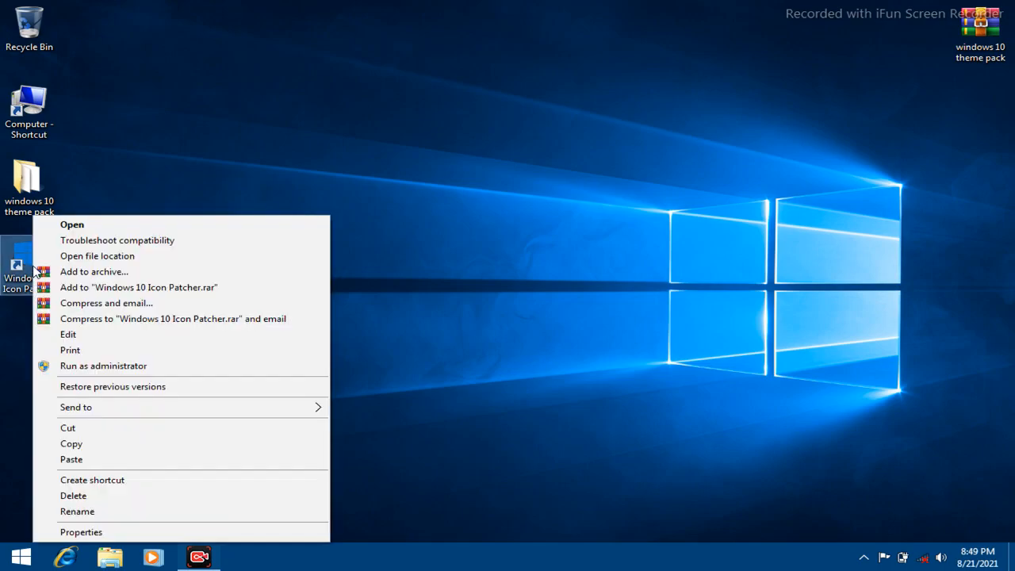
click(109, 367)
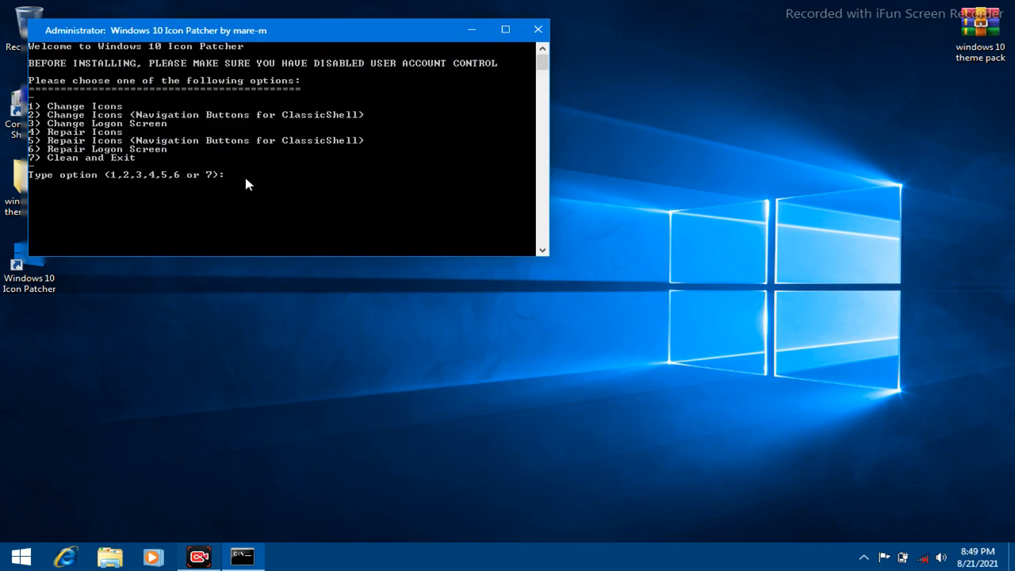
text(1)
key(Return)
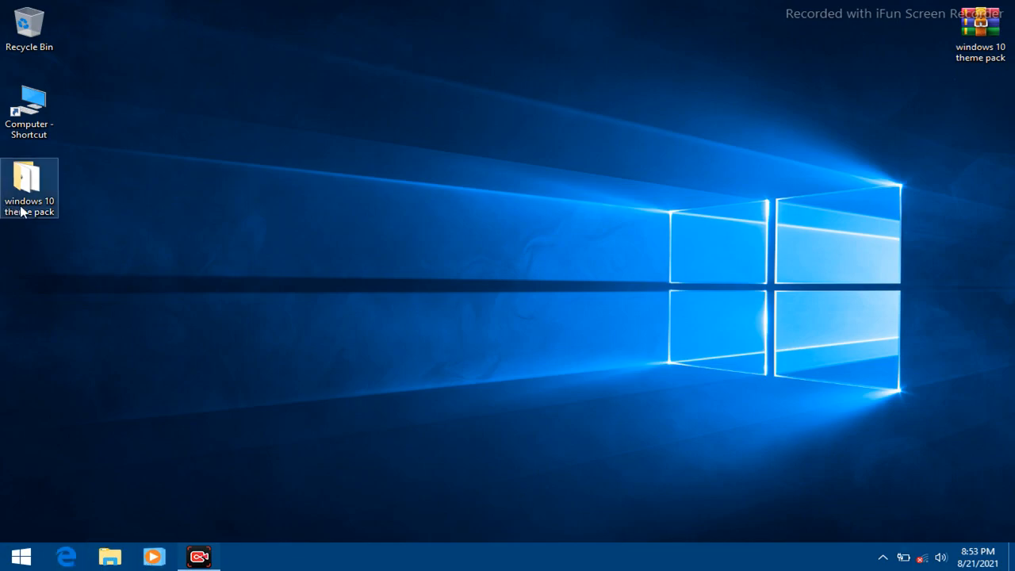
Unpack the Windows 10 Icon Patcher from Windows_10_Extras again, closing its folder window and the completion message.
double_click(41, 192)
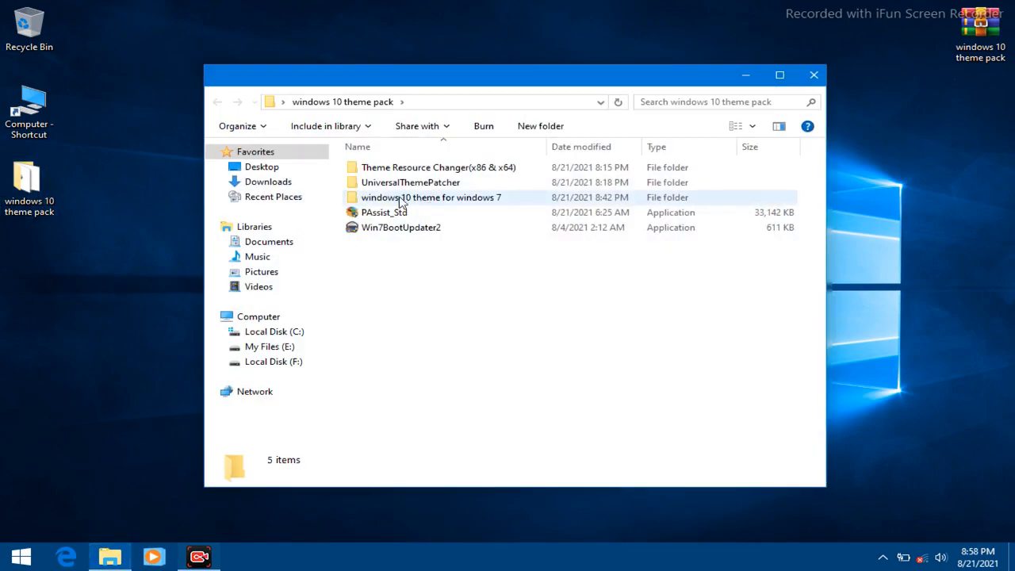
double_click(400, 200)
double_click(425, 165)
double_click(423, 219)
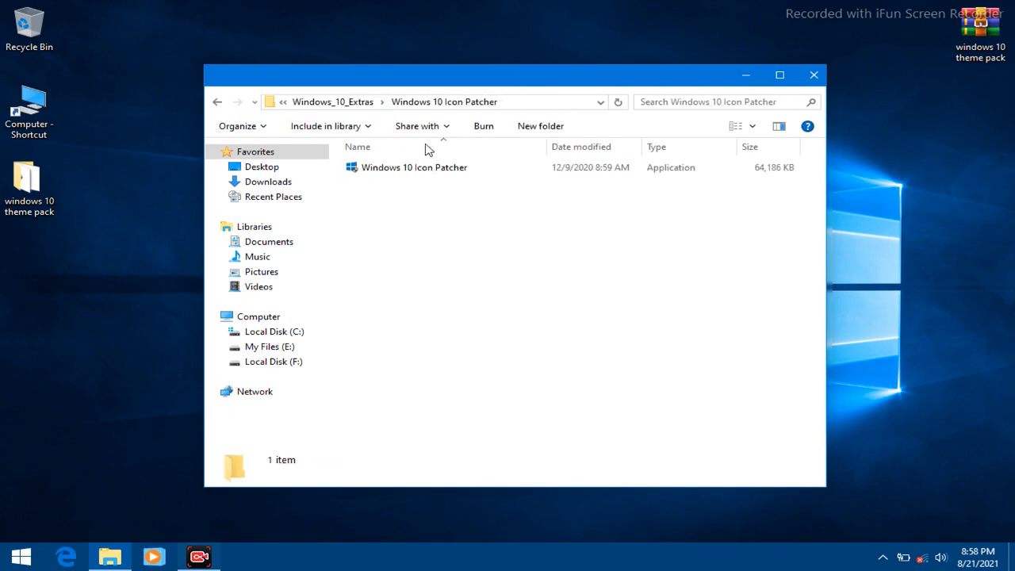
double_click(436, 168)
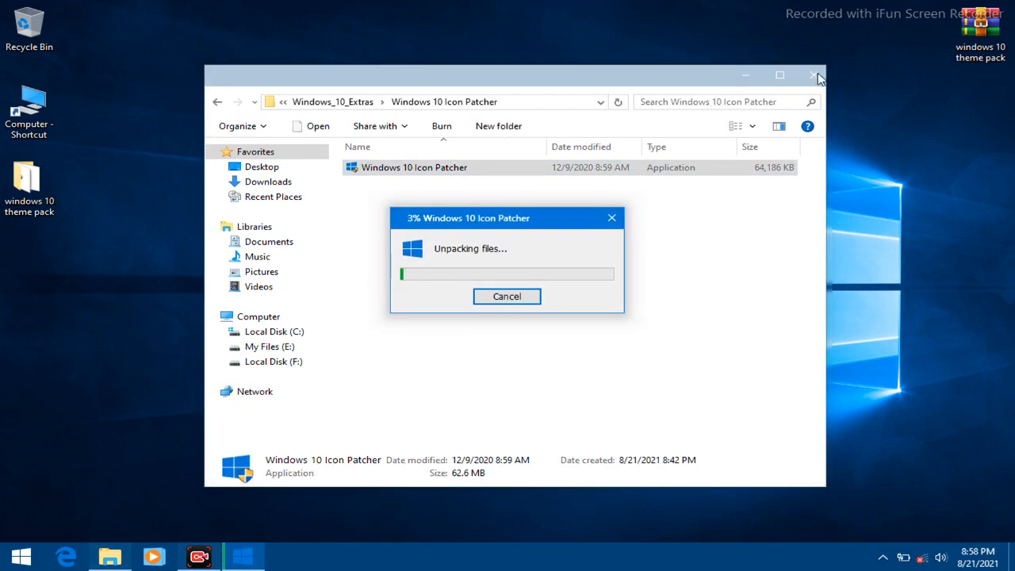
click(818, 73)
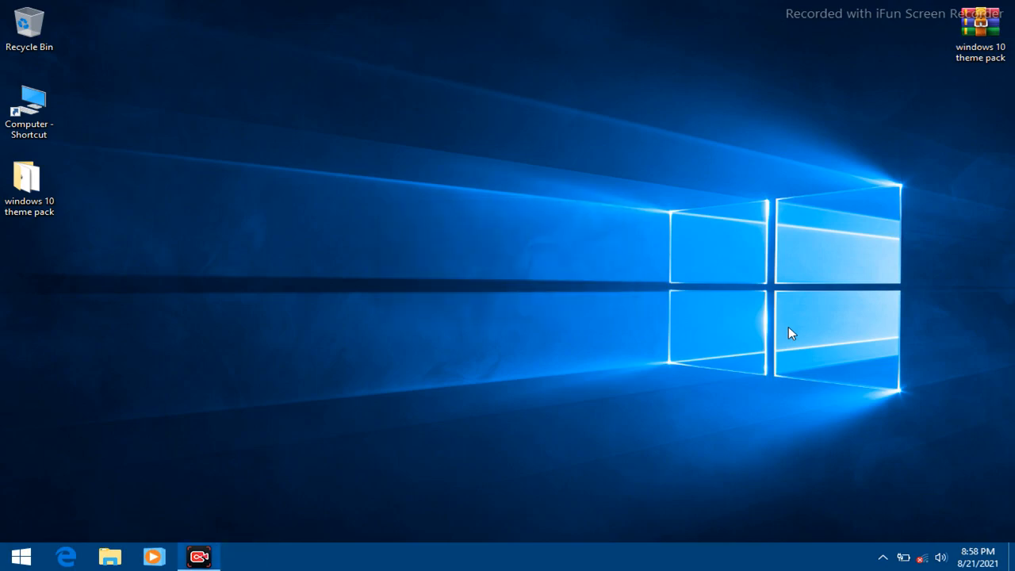
click(506, 288)
Run the unpacked Icon Patcher shortcut as administrator, apply option 3, Change Logon Screen, and agree to restart Windows.
click(45, 253)
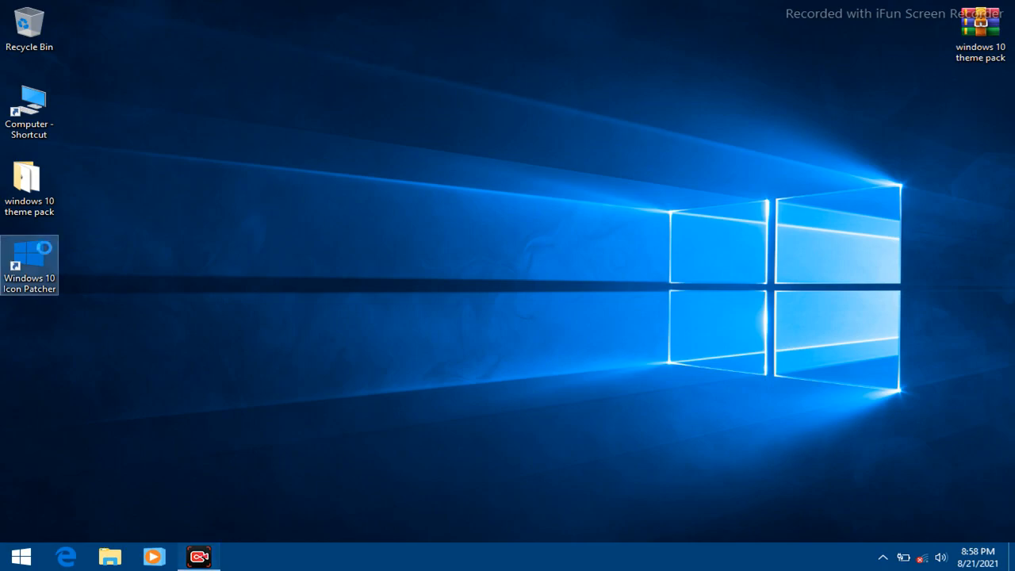
right_click(45, 253)
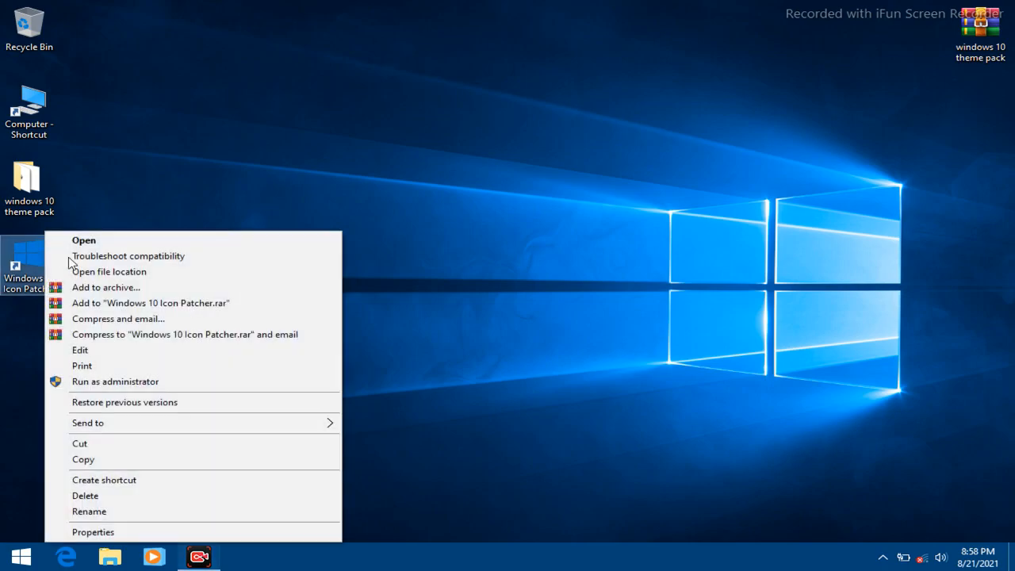
click(115, 383)
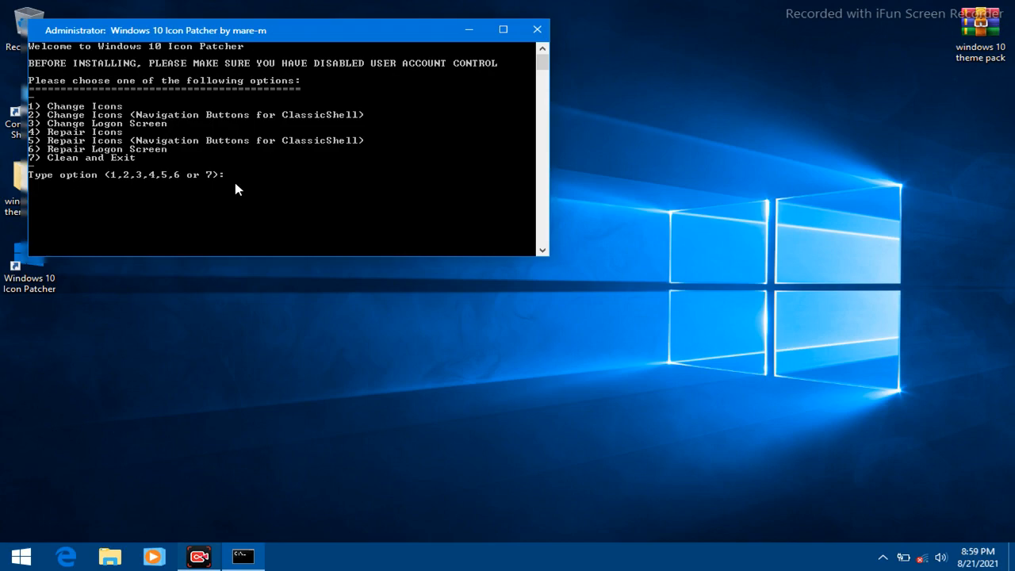
text(3)
key(Return)
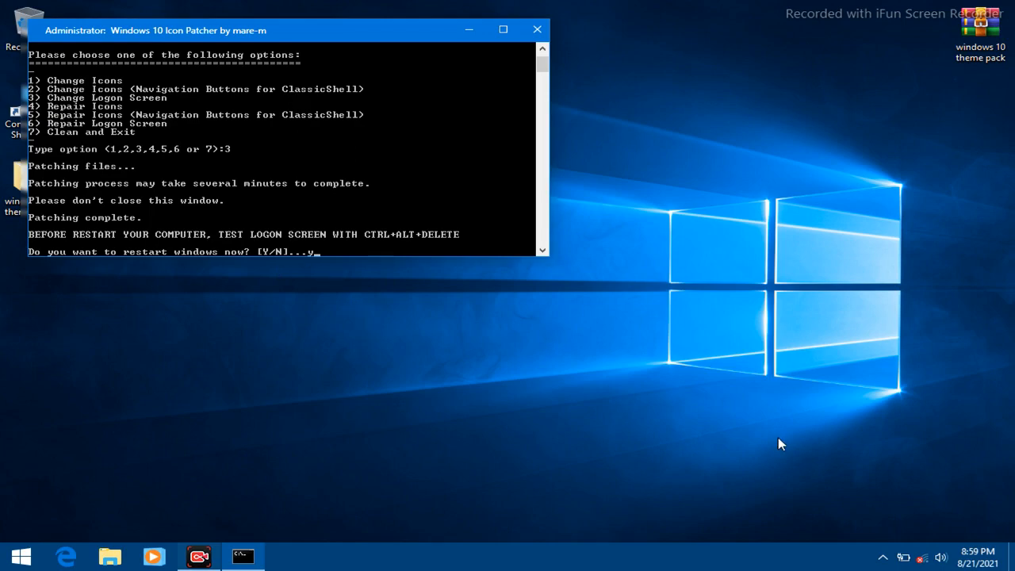
key(Return)
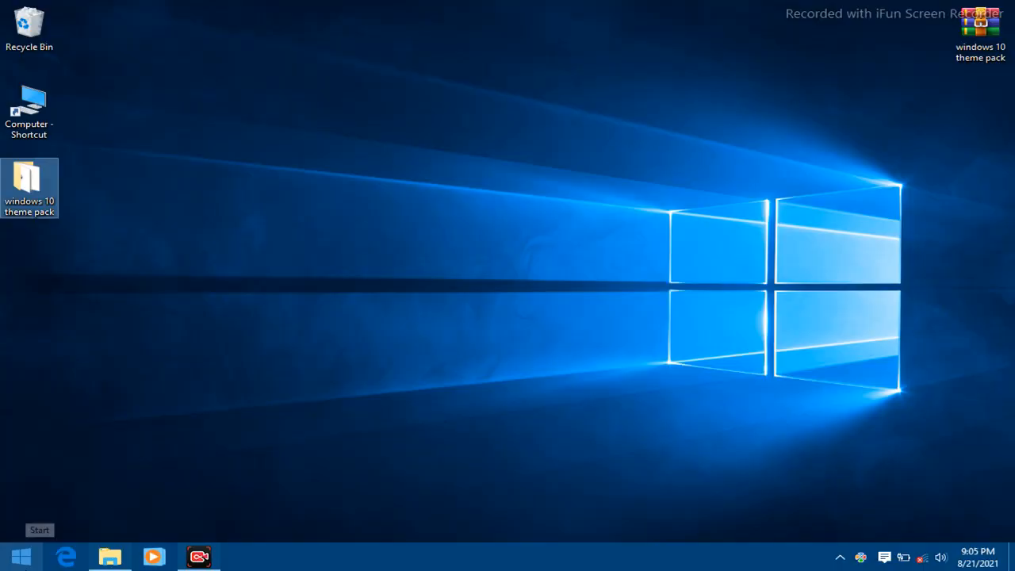
Run the StartMenu10_Setup_7_1_PRO installer from the software application folder as administrator.
click(20, 557)
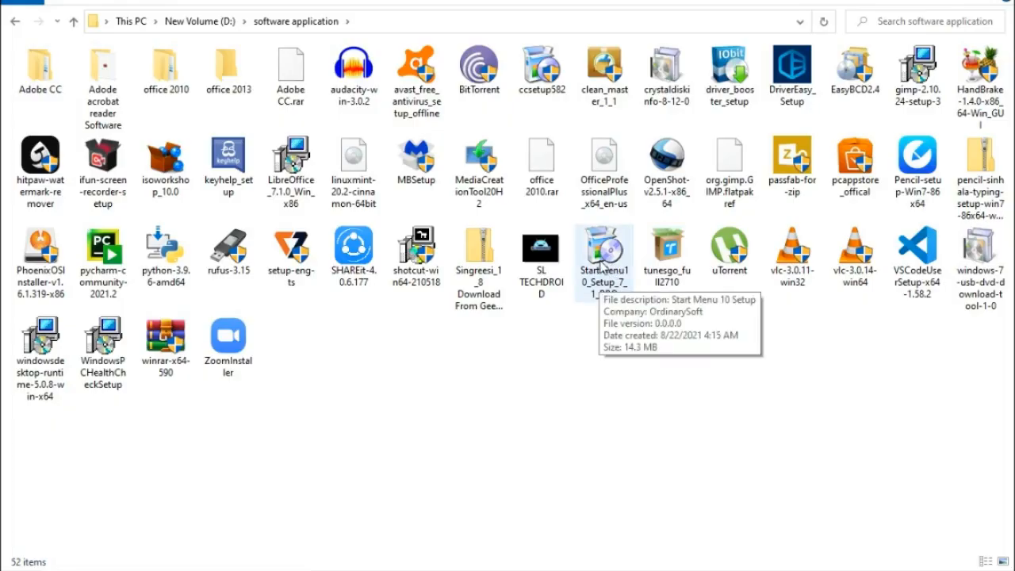
drag(607, 287, 560, 365)
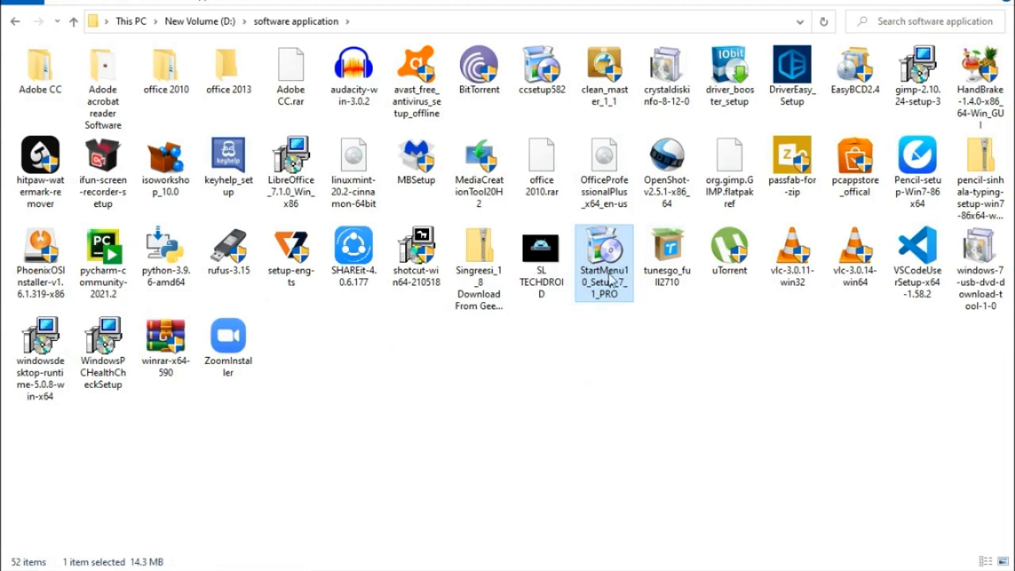
mouse_move(612, 279)
click(558, 318)
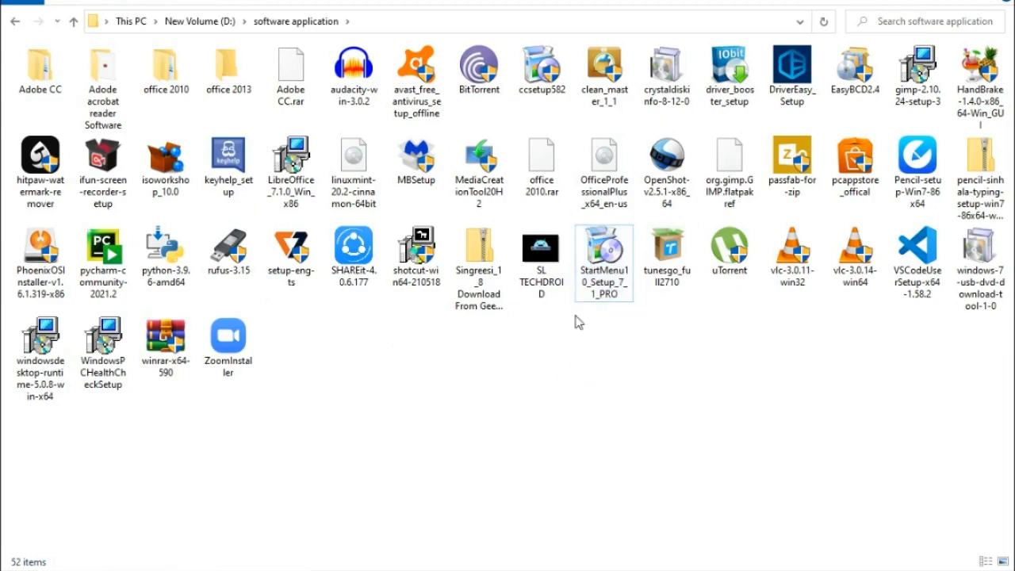
click(593, 277)
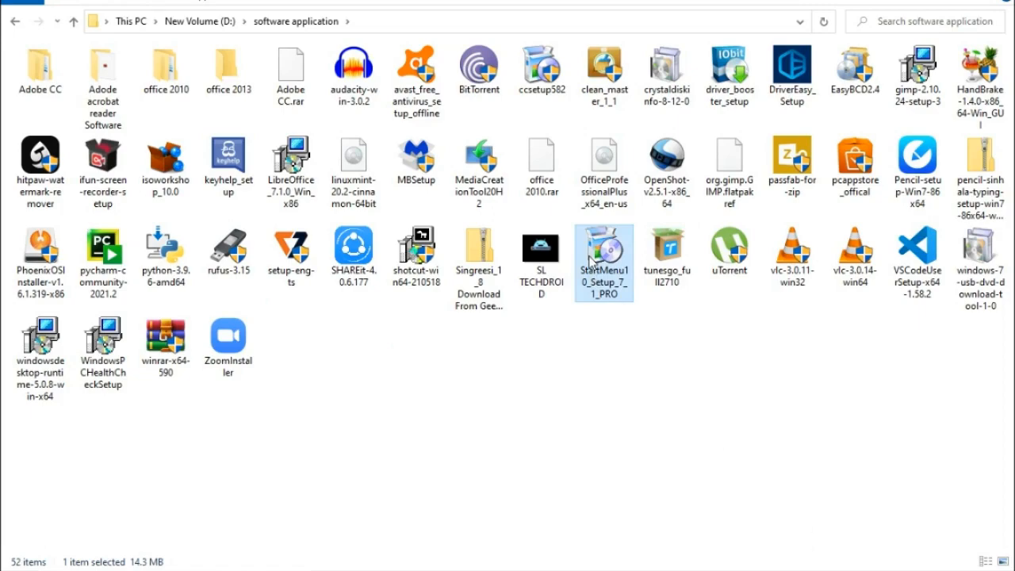
right_click(591, 261)
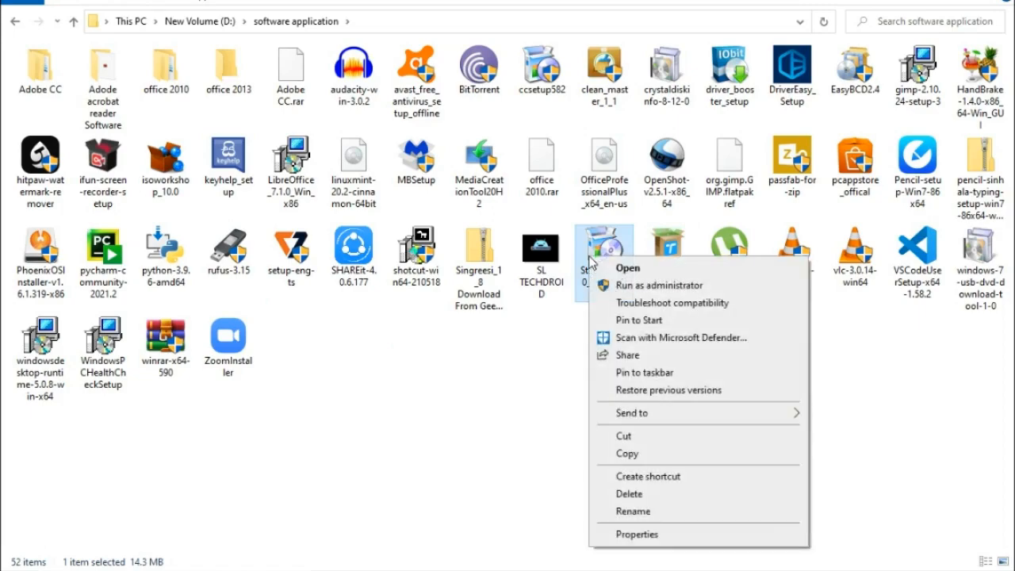
click(633, 286)
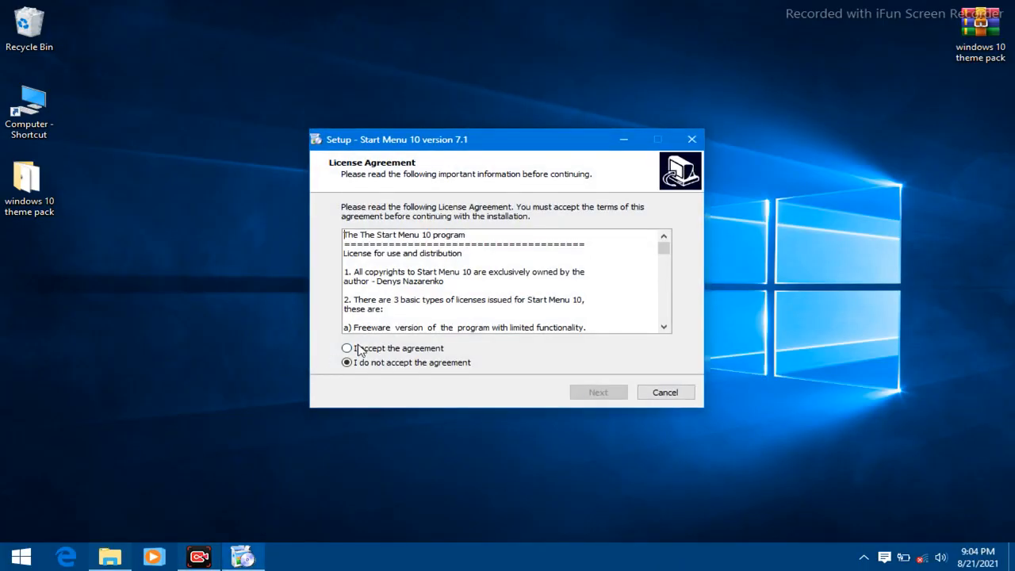
Install Start Menu 10 by accepting the agreement, choosing the Free version, keeping the default destination, and launching it on finish.
click(369, 349)
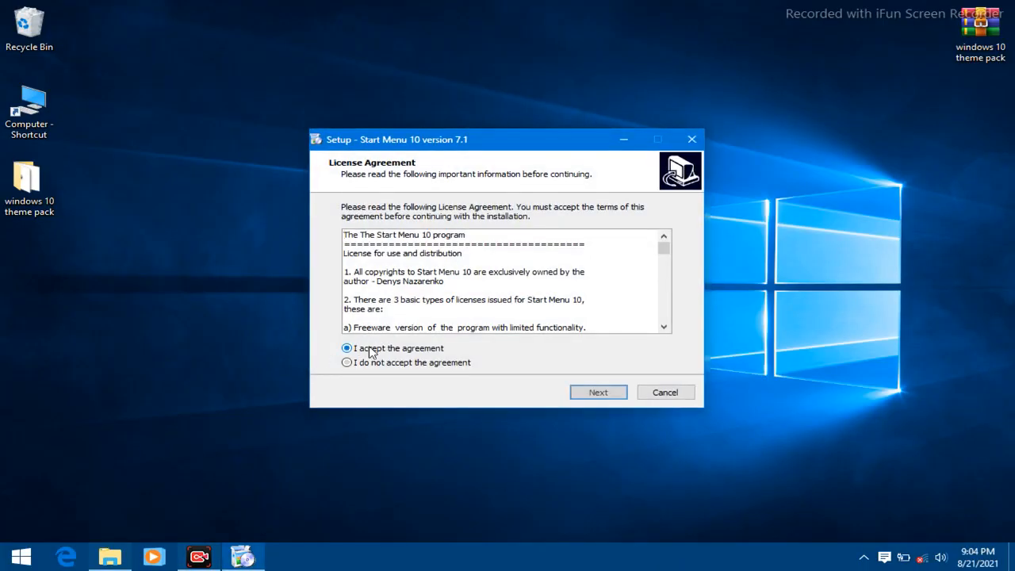
click(596, 393)
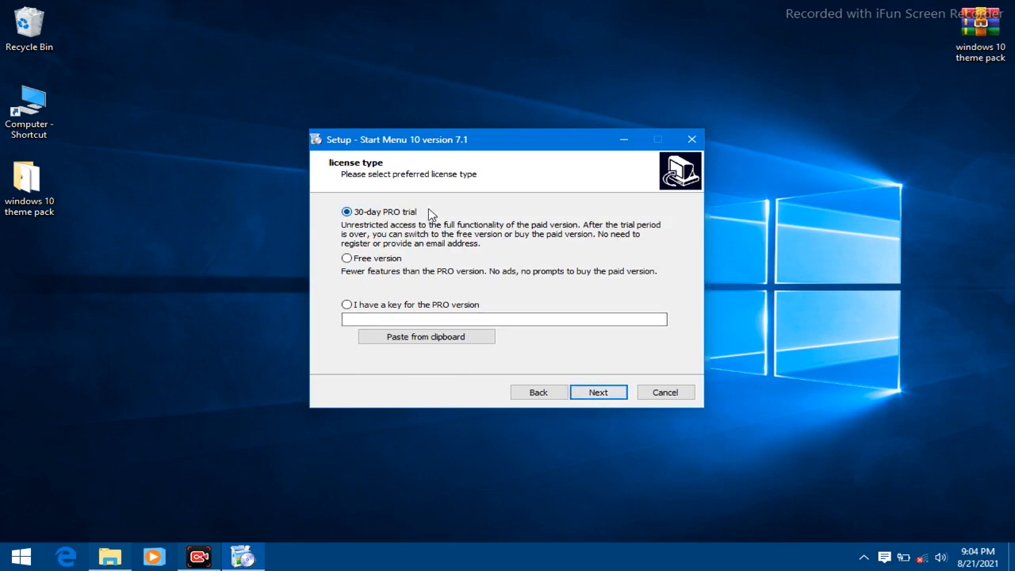
click(346, 260)
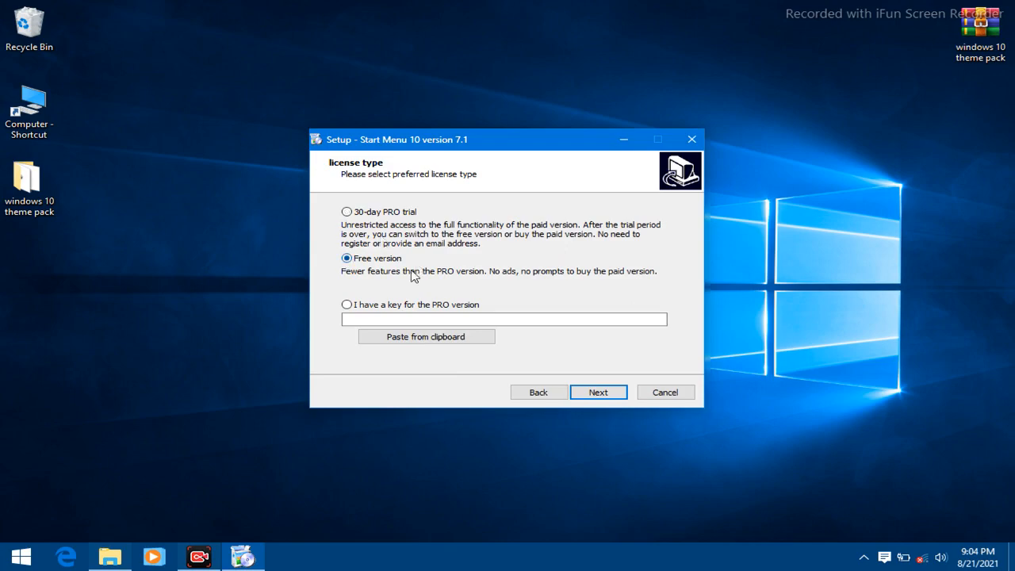
click(598, 393)
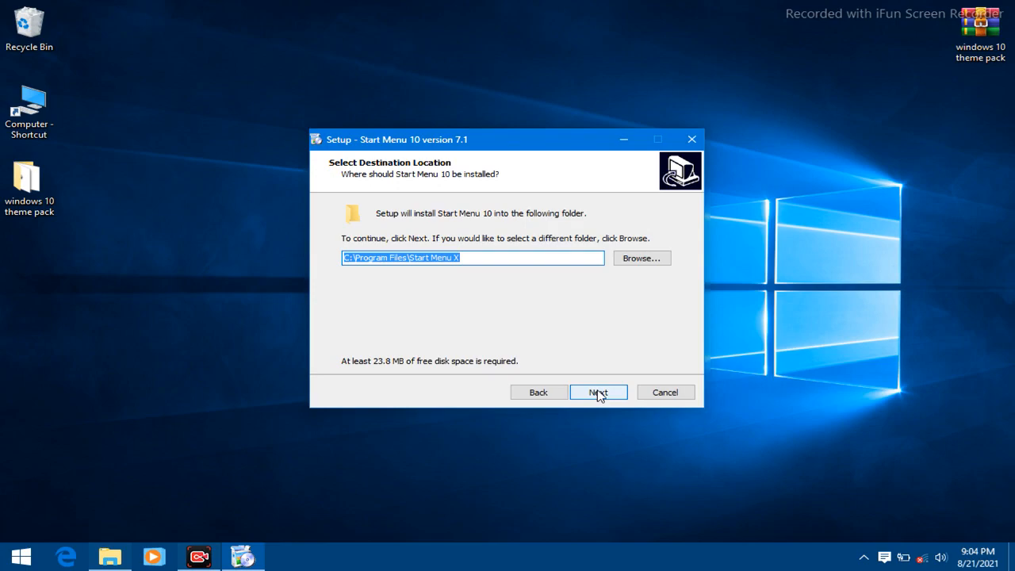
click(598, 393)
click(599, 393)
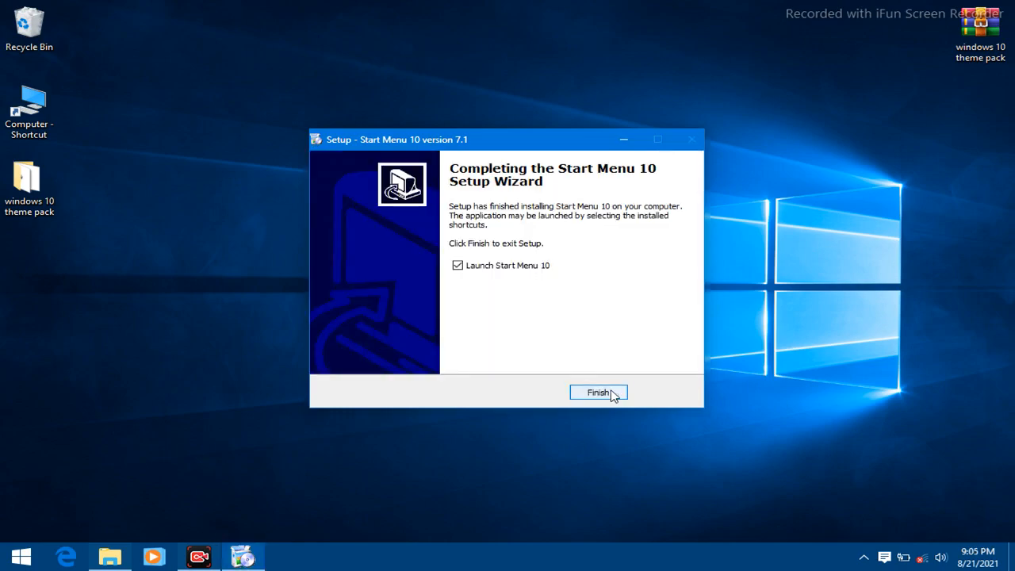
click(598, 393)
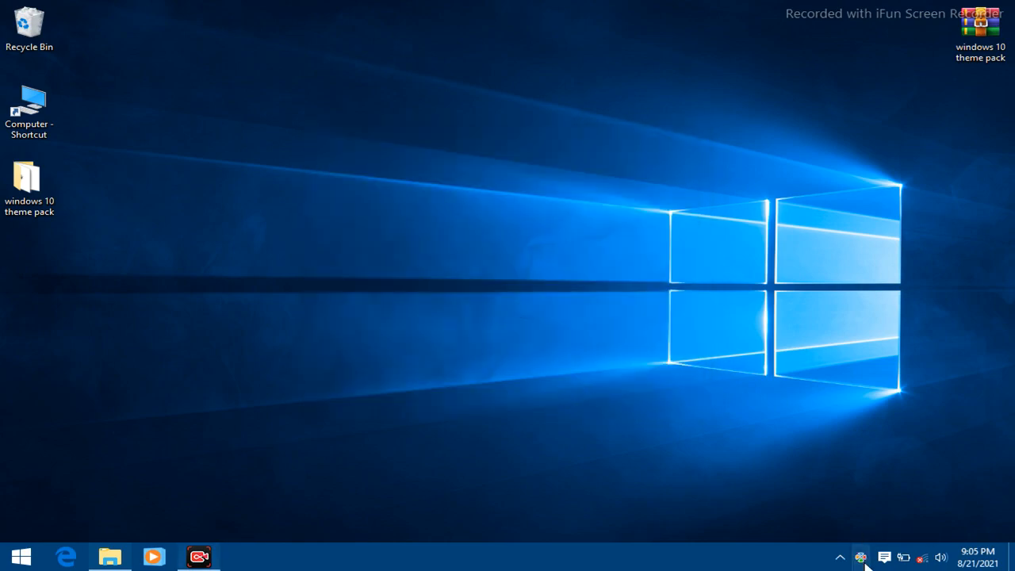
Open the Start Menu 10 menu, read through all of its introductory tips, and close the last one.
click(862, 559)
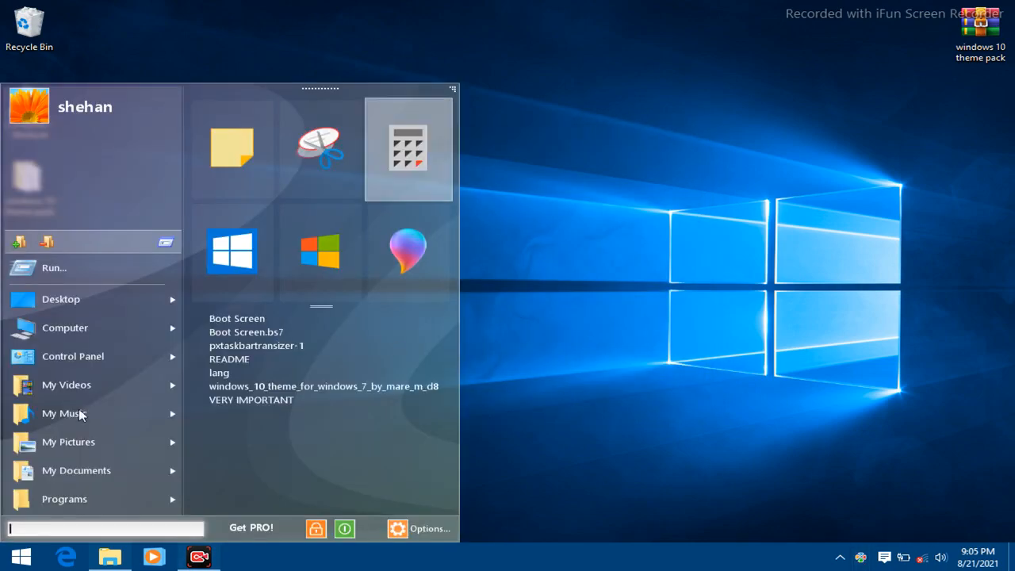
click(22, 557)
click(21, 556)
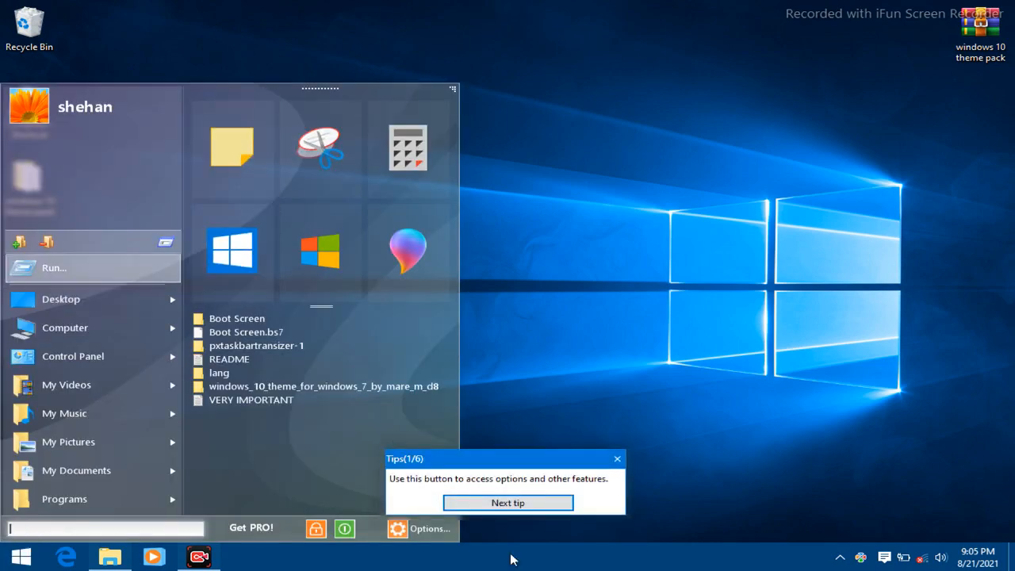
click(514, 505)
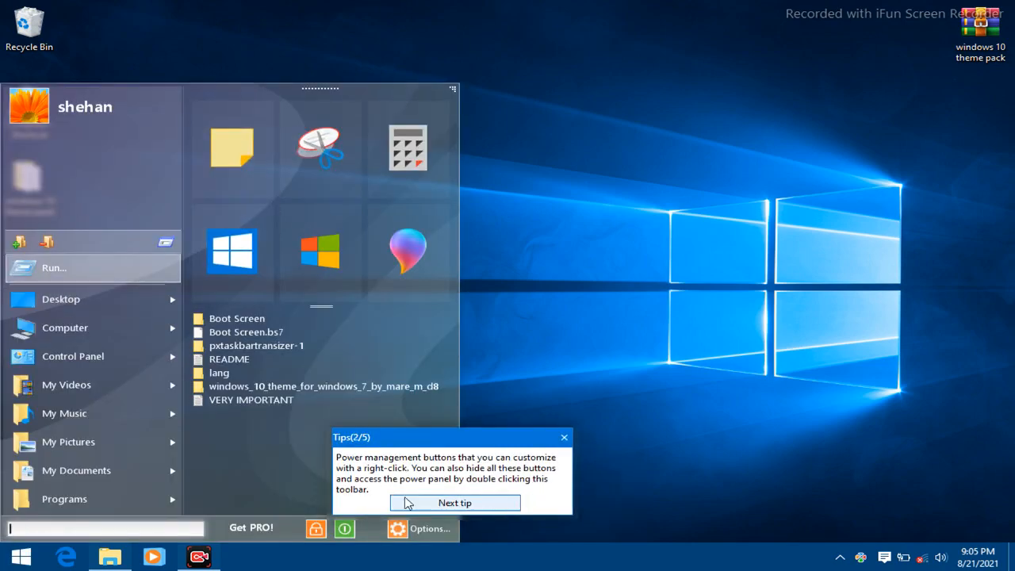
click(432, 503)
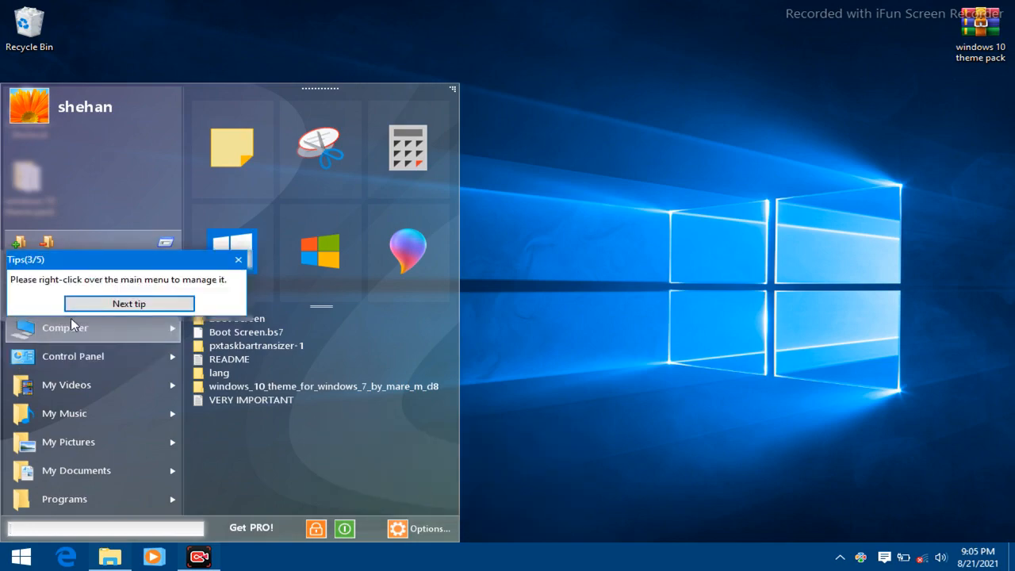
click(115, 306)
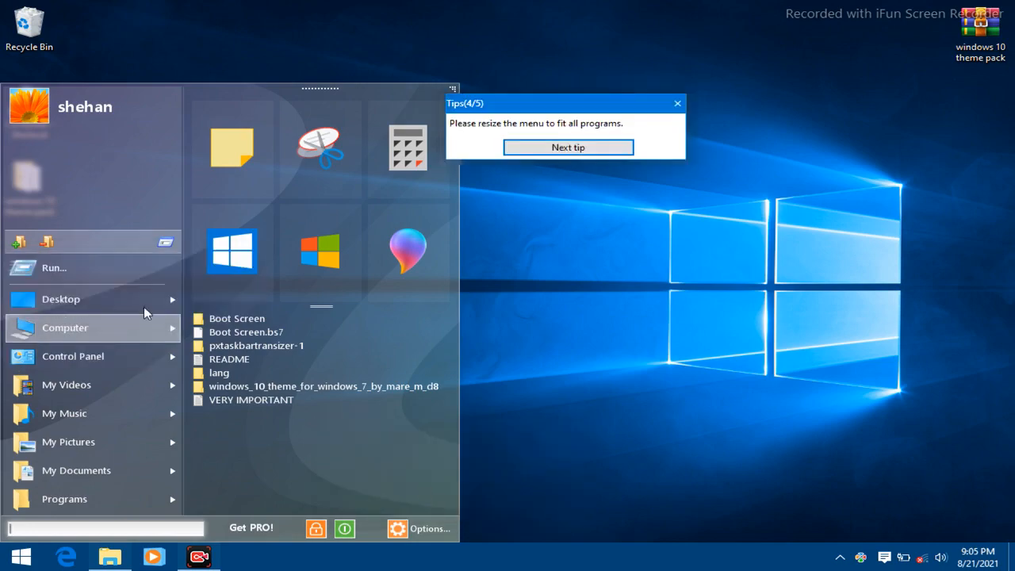
click(568, 150)
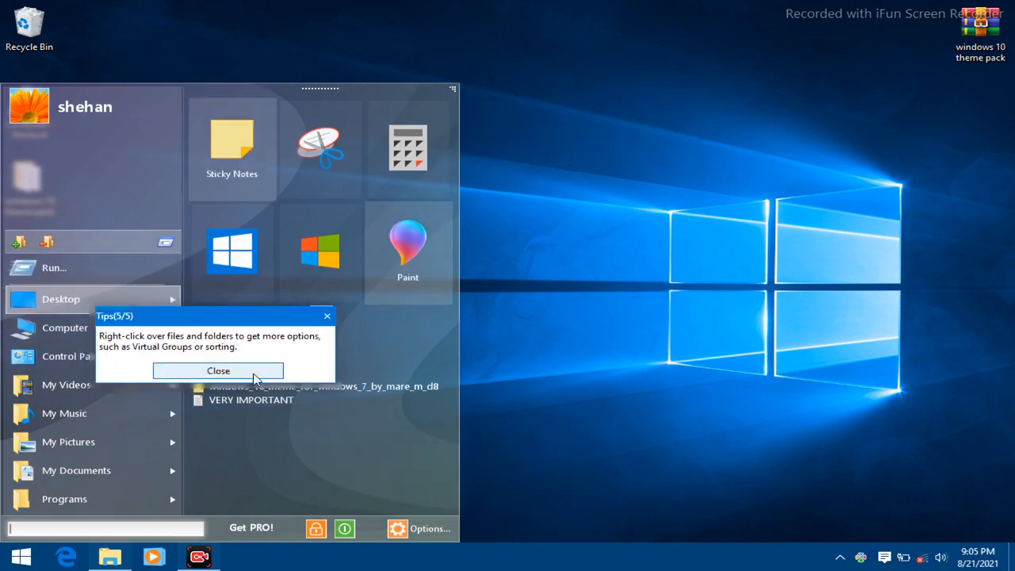
click(218, 370)
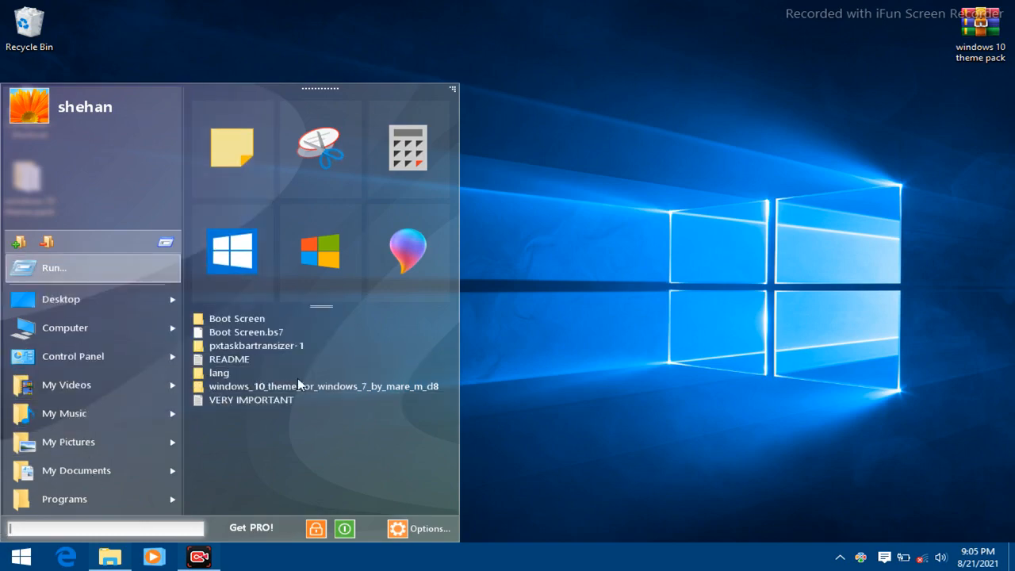
Reopen the new Start menu and search for "control".
click(21, 557)
click(22, 557)
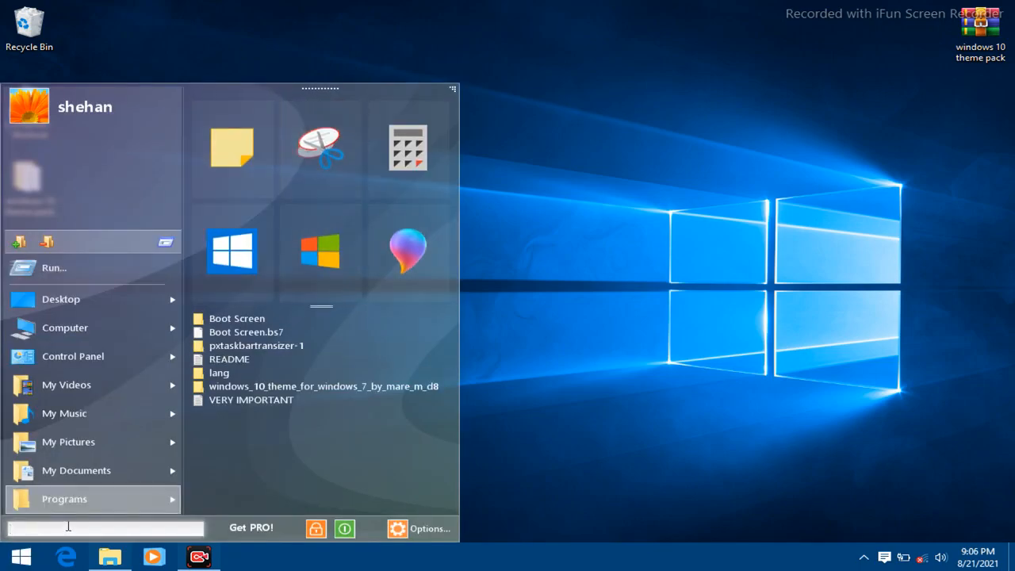
text(control)
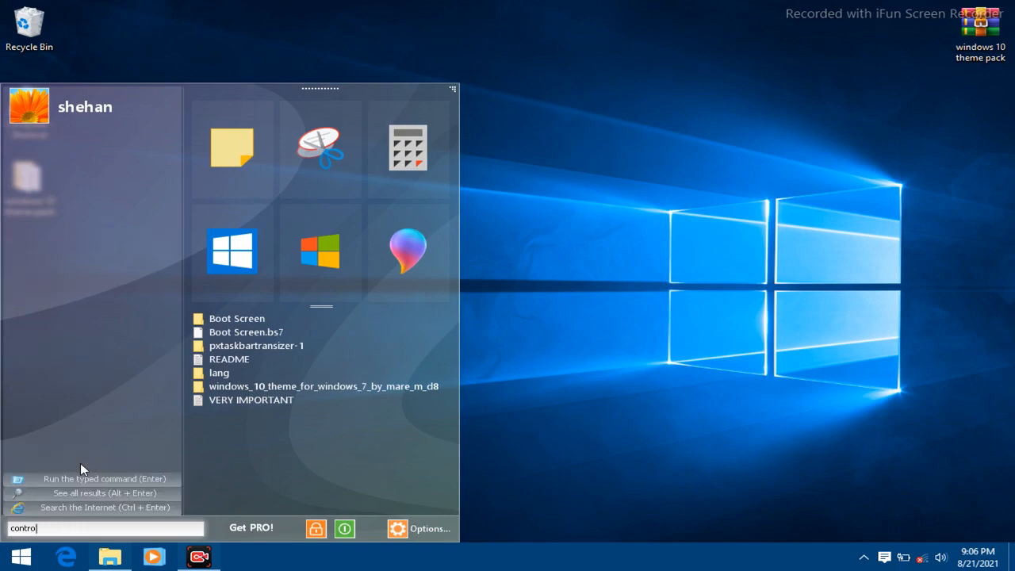